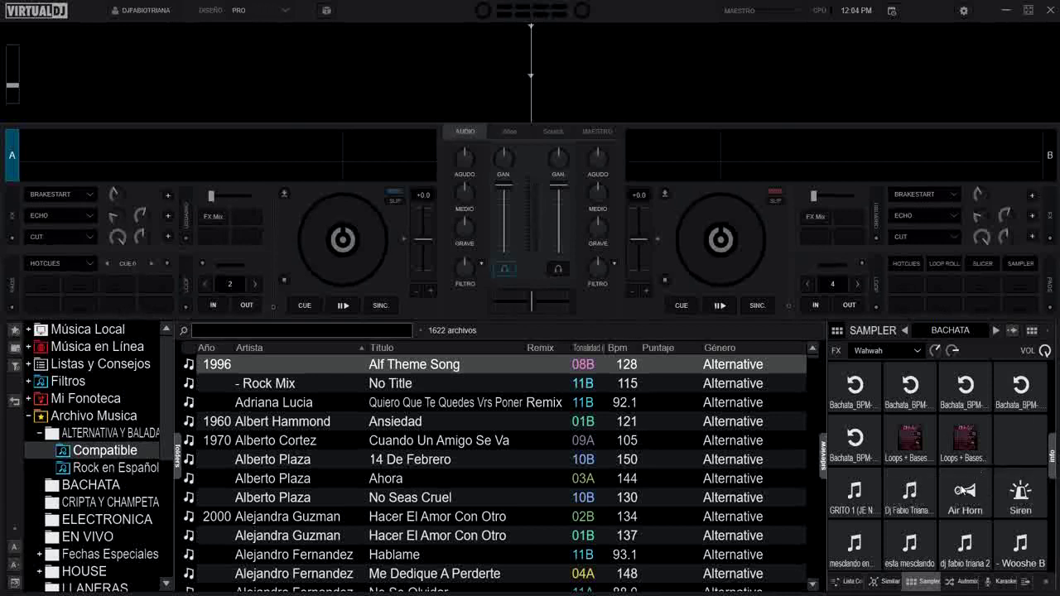
Step: Choose Wahwah as the sampler effect
{"action": "left_click", "coordinate": [386, 304]}
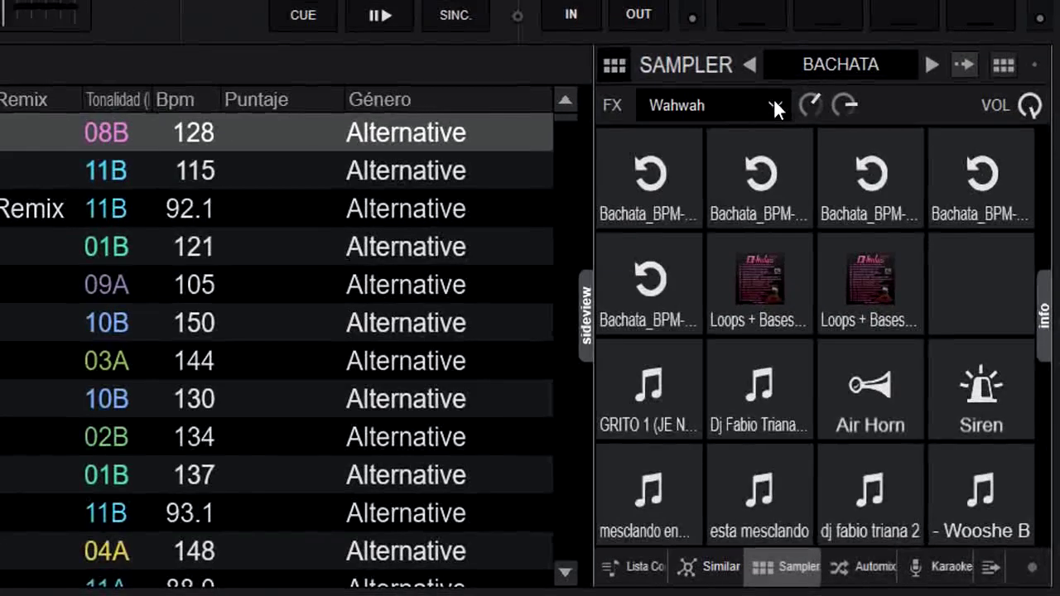
{"action": "left_click", "coordinate": [774, 103]}
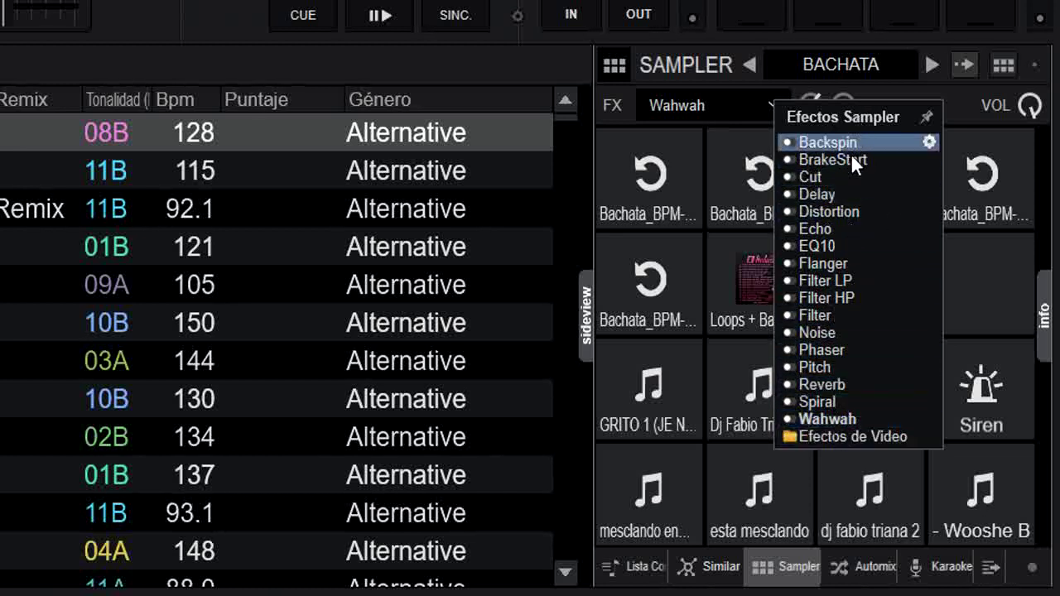
{"action": "left_click", "coordinate": [845, 418]}
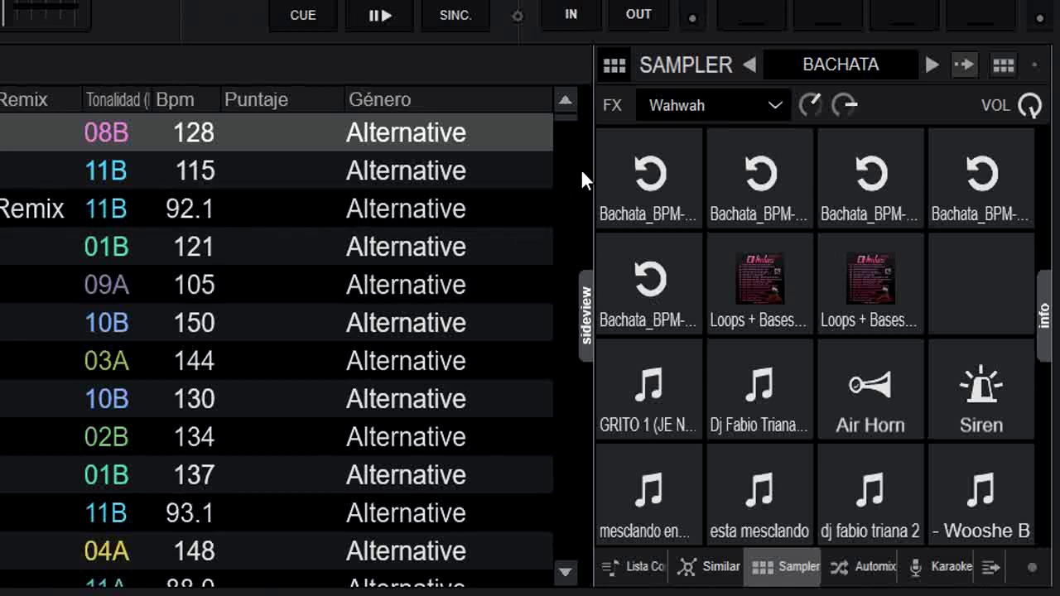
Step: Audition the fourth Bachata loop with Wahwah enabled and its first parameter raised, ending with effect and loop off
{"action": "left_click", "coordinate": [981, 182]}
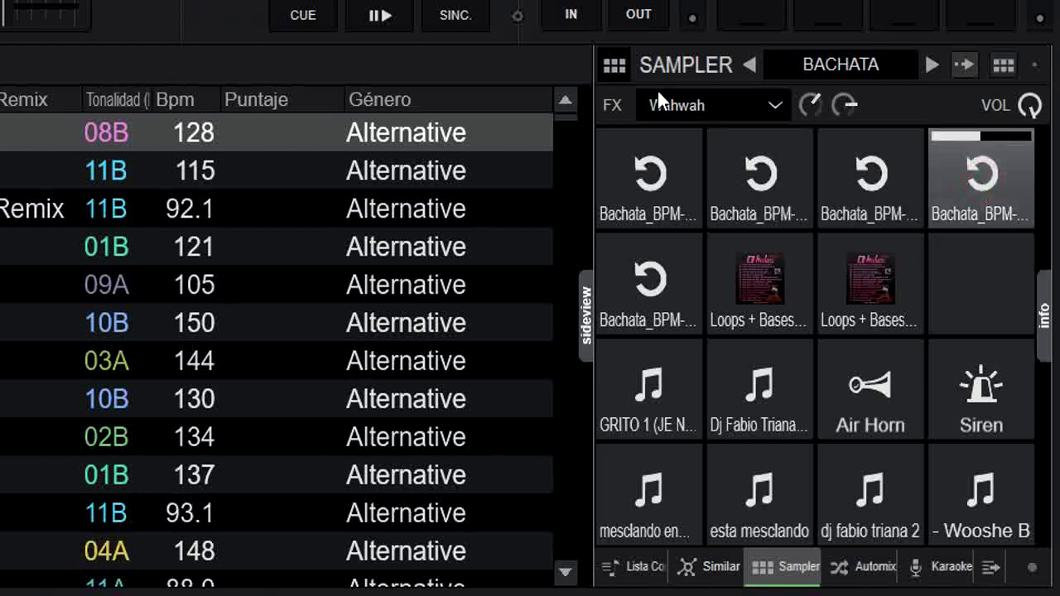
{"action": "left_click", "coordinate": [693, 103]}
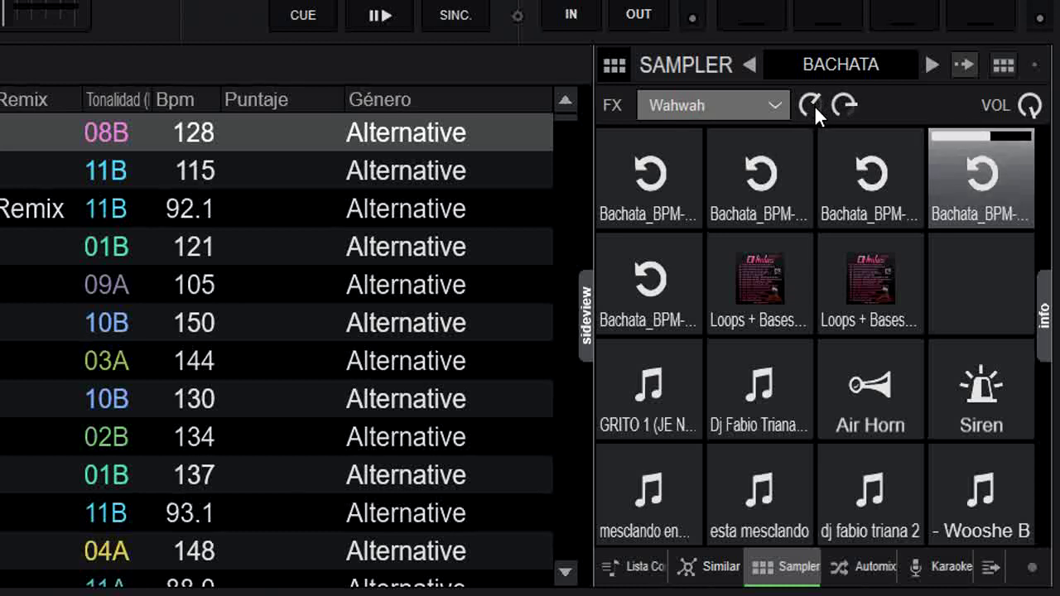
{"action": "left_click_drag", "start_coordinate": [814, 105], "coordinate": [844, 106]}
{"action": "left_click", "coordinate": [740, 105]}
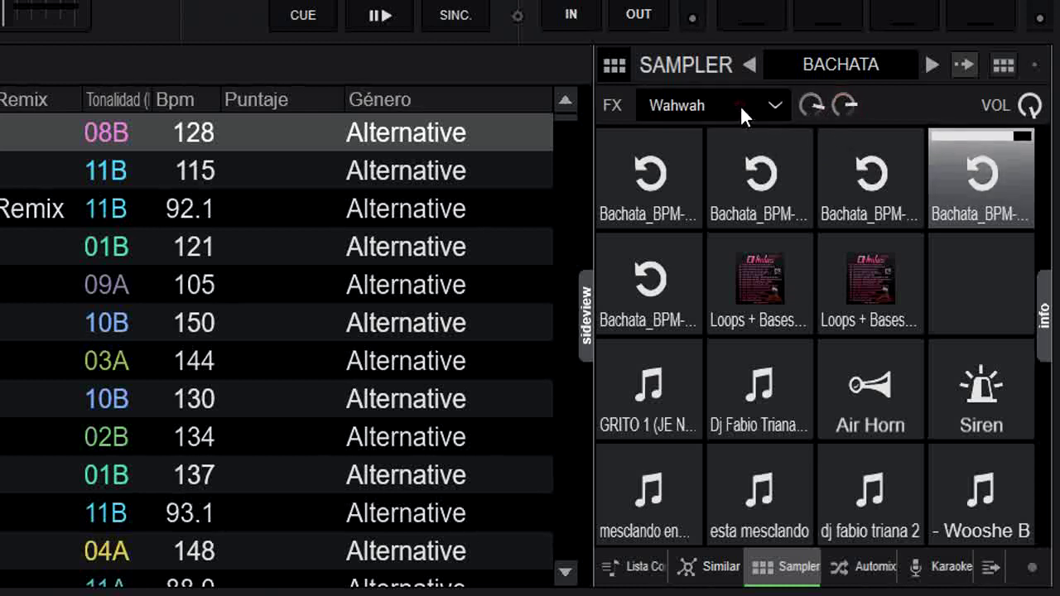
{"action": "left_click", "coordinate": [981, 180]}
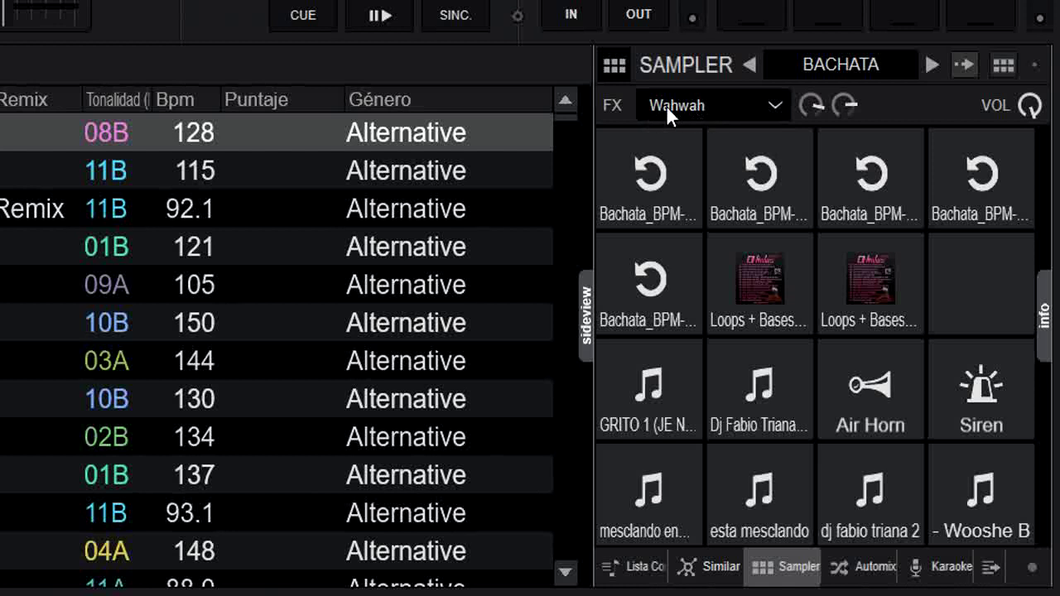
Step: Toggle the Wahwah effect on and off several times, and look through the list of sampler effects
{"action": "left_click", "coordinate": [733, 100]}
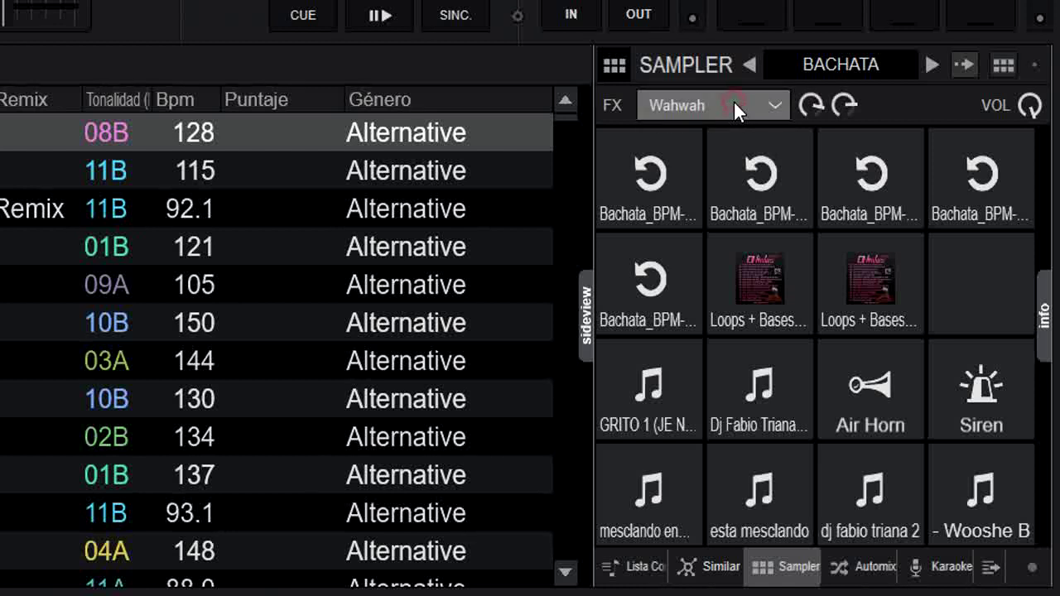
{"action": "left_click", "coordinate": [733, 101]}
{"action": "left_click", "coordinate": [712, 105]}
{"action": "left_click", "coordinate": [711, 106]}
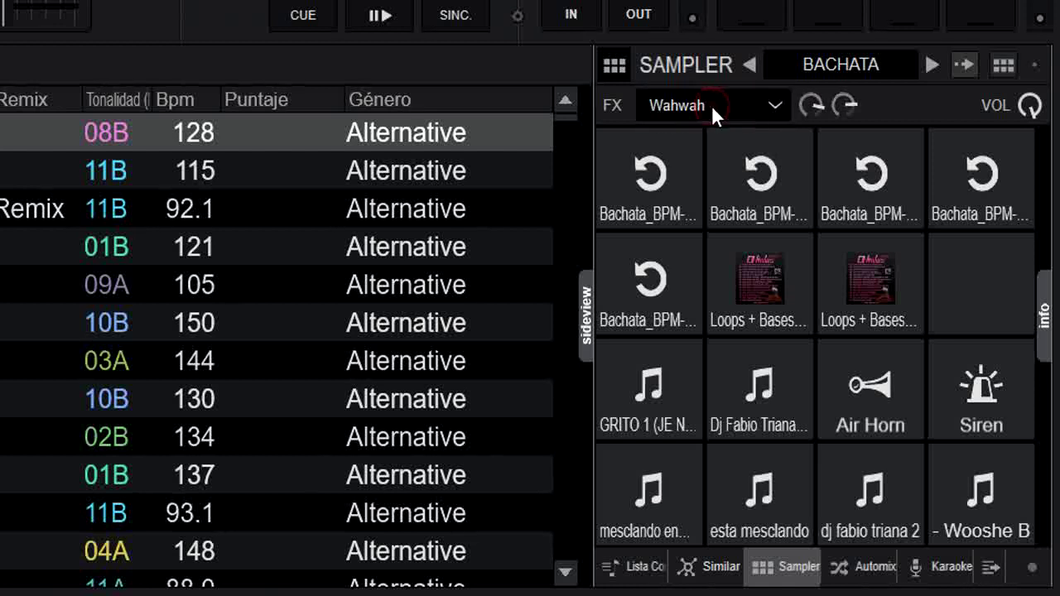
{"action": "left_click", "coordinate": [711, 105]}
{"action": "left_click", "coordinate": [711, 105]}
{"action": "left_click", "coordinate": [774, 105]}
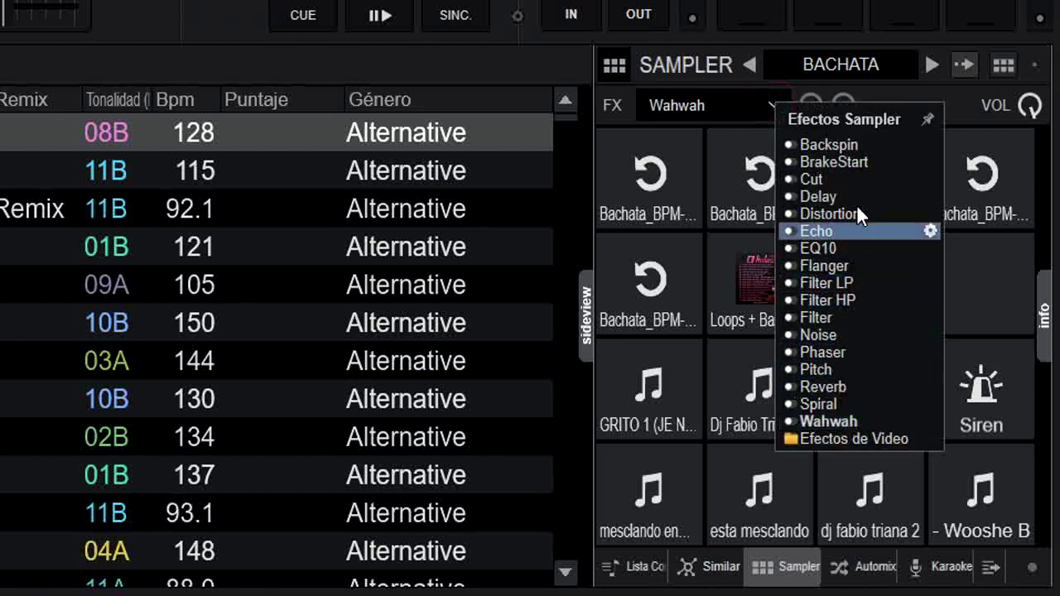
{"action": "left_click", "coordinate": [956, 107]}
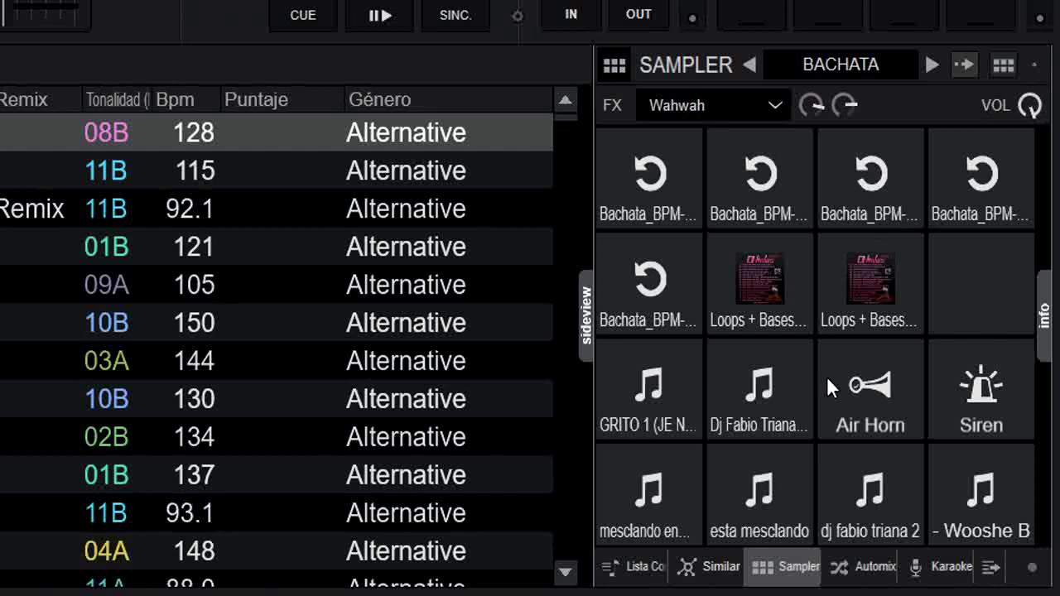
Step: Change the sampler effect to Spiral and audition it on the fourth Bachata loop, setting its parameter to the middle
{"action": "left_click", "coordinate": [774, 105]}
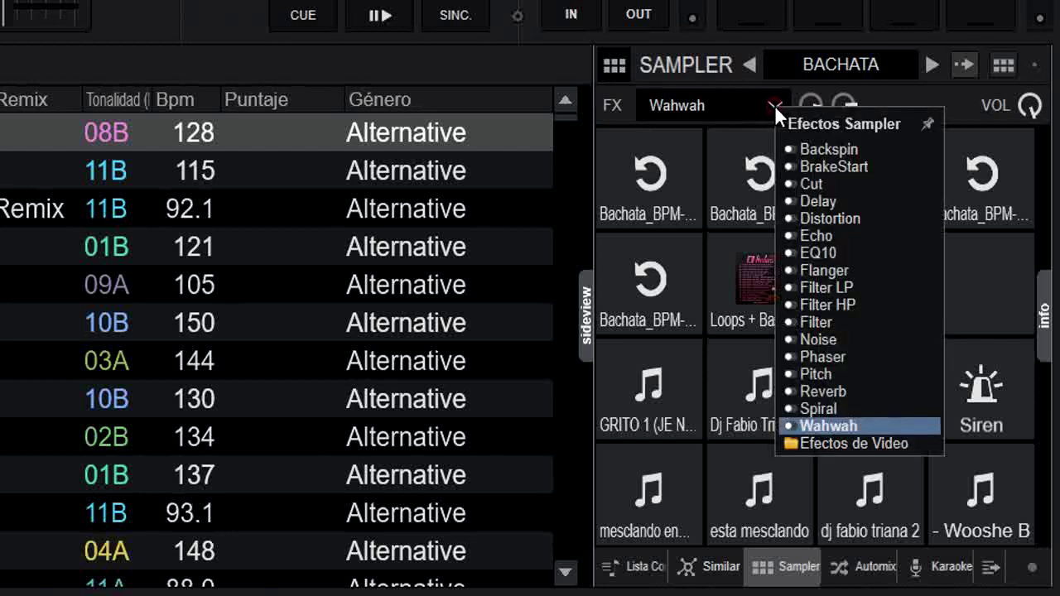
{"action": "left_click", "coordinate": [845, 411]}
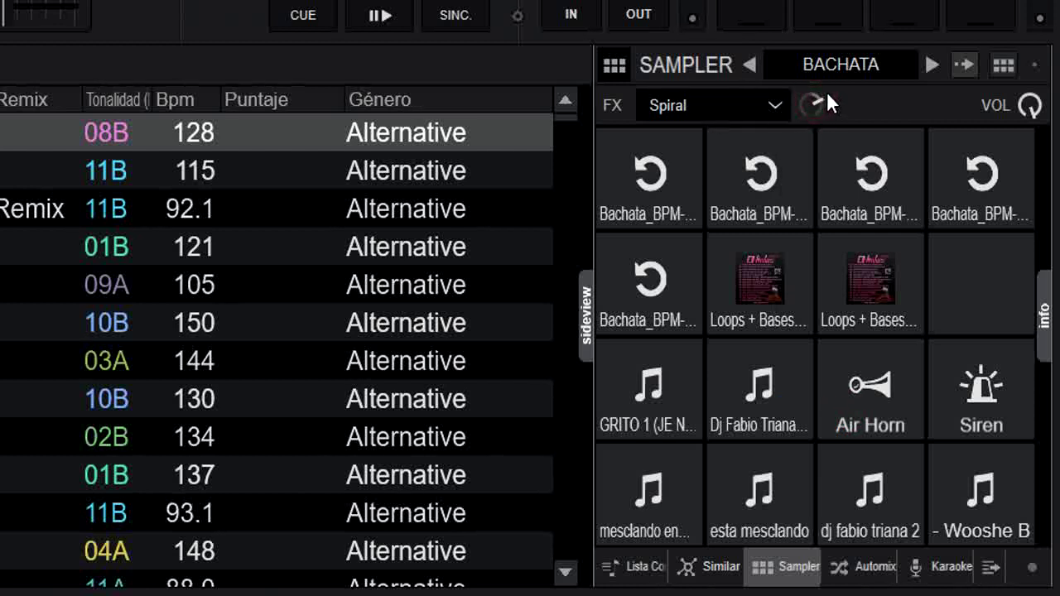
{"action": "left_click", "coordinate": [998, 183]}
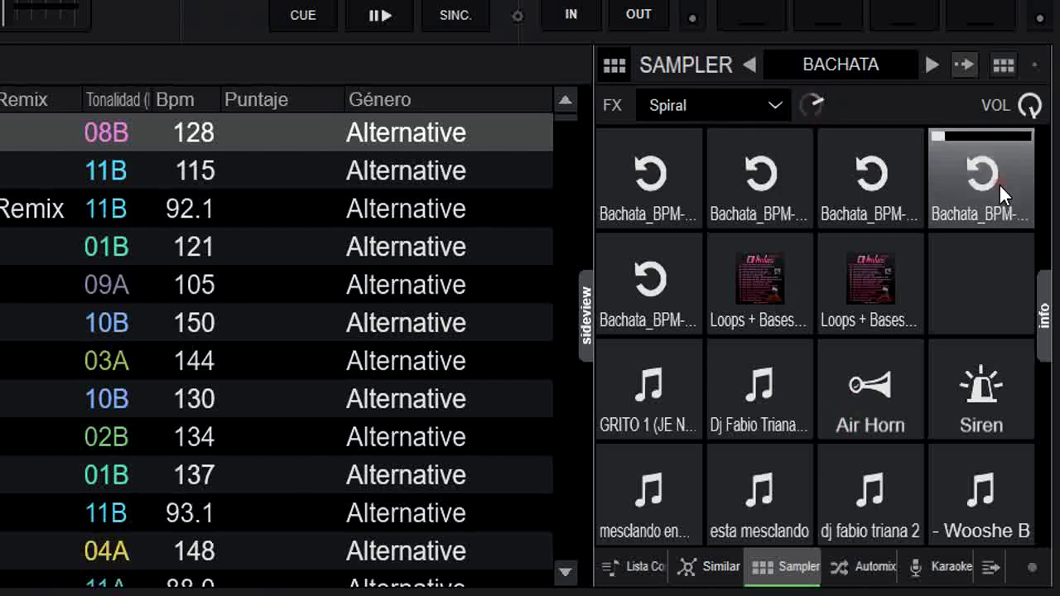
{"action": "left_click", "coordinate": [710, 101]}
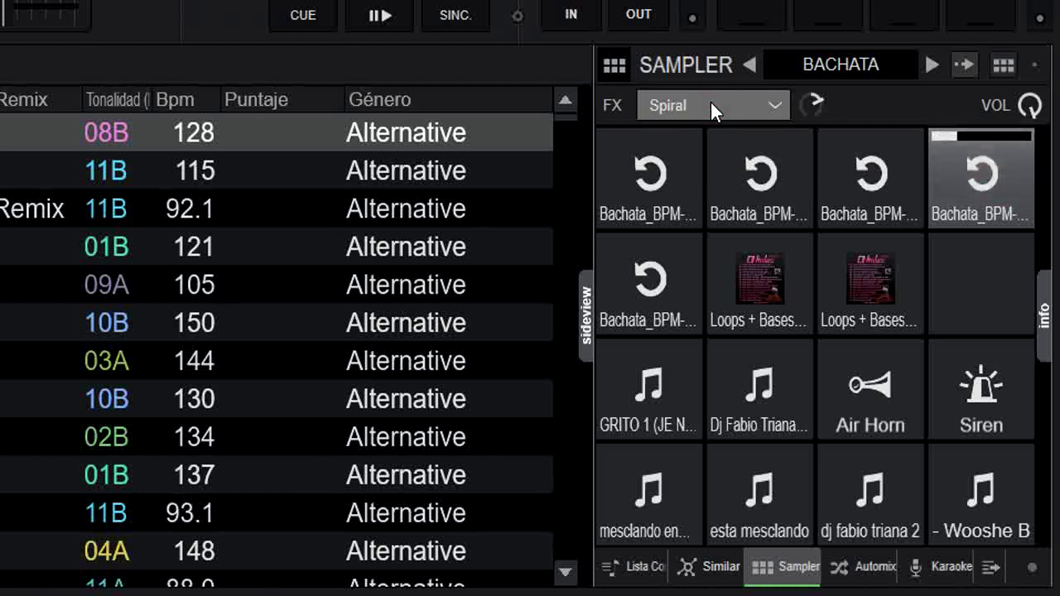
{"action": "left_click_drag", "start_coordinate": [803, 99], "coordinate": [830, 82]}
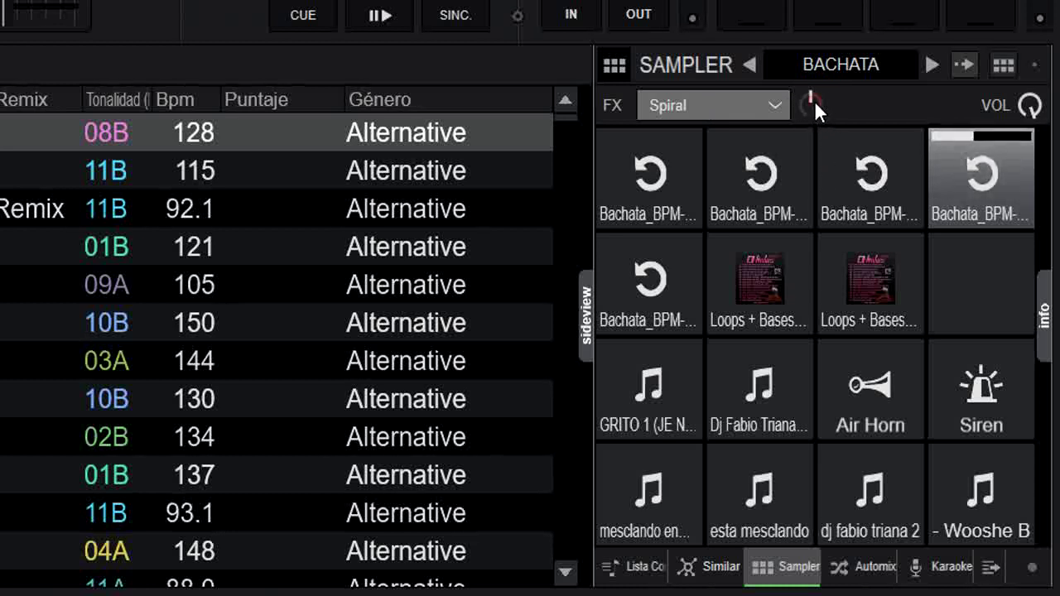
{"action": "left_click", "coordinate": [750, 101]}
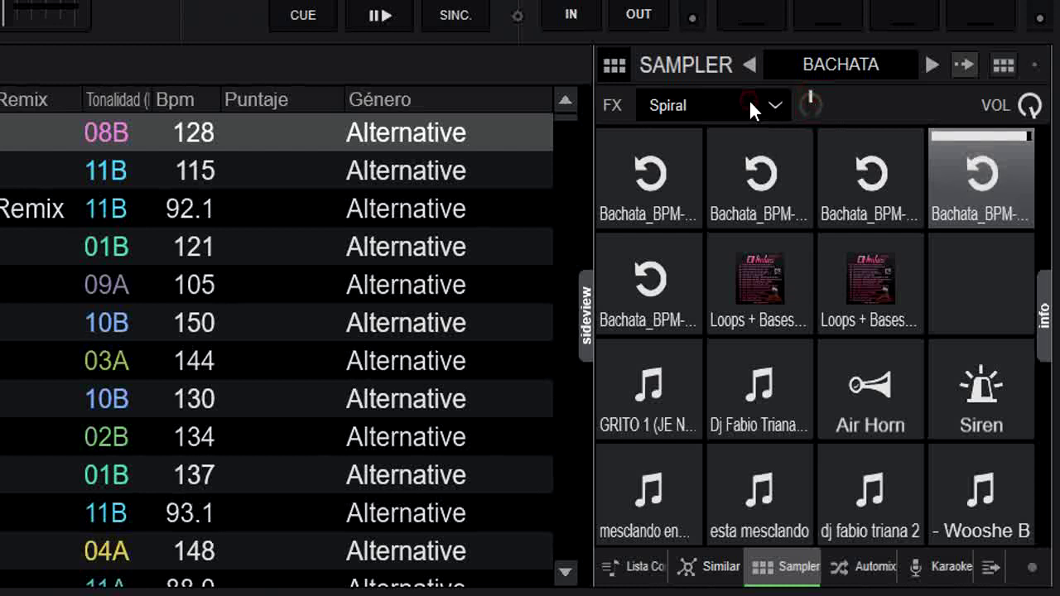
{"action": "left_click", "coordinate": [977, 174]}
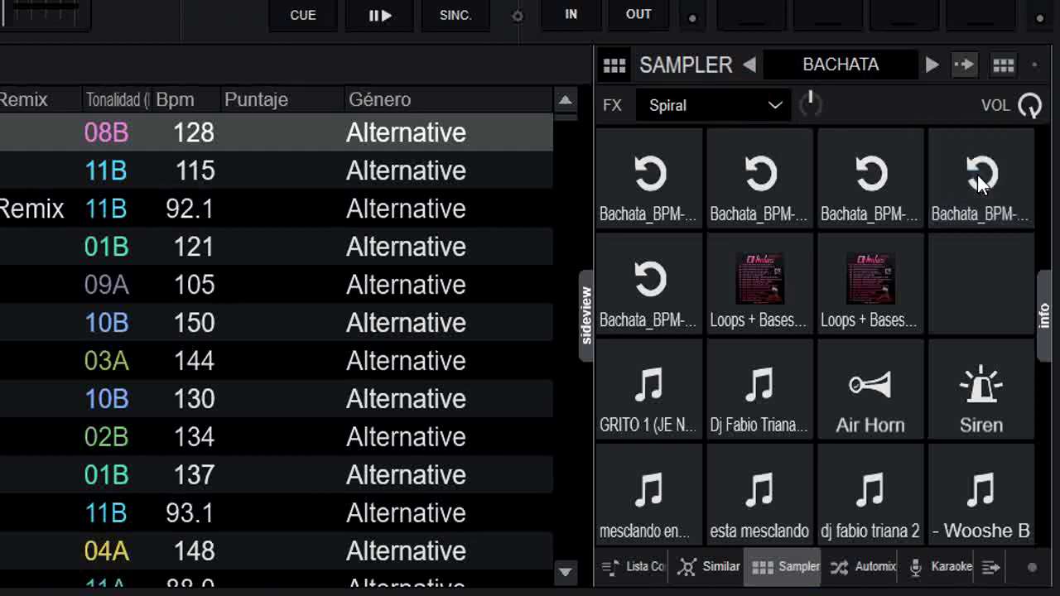
Step: Change the sampler effect to Reverb and audition it on the fourth Bachata loop while varying its strength
{"action": "left_click", "coordinate": [770, 103]}
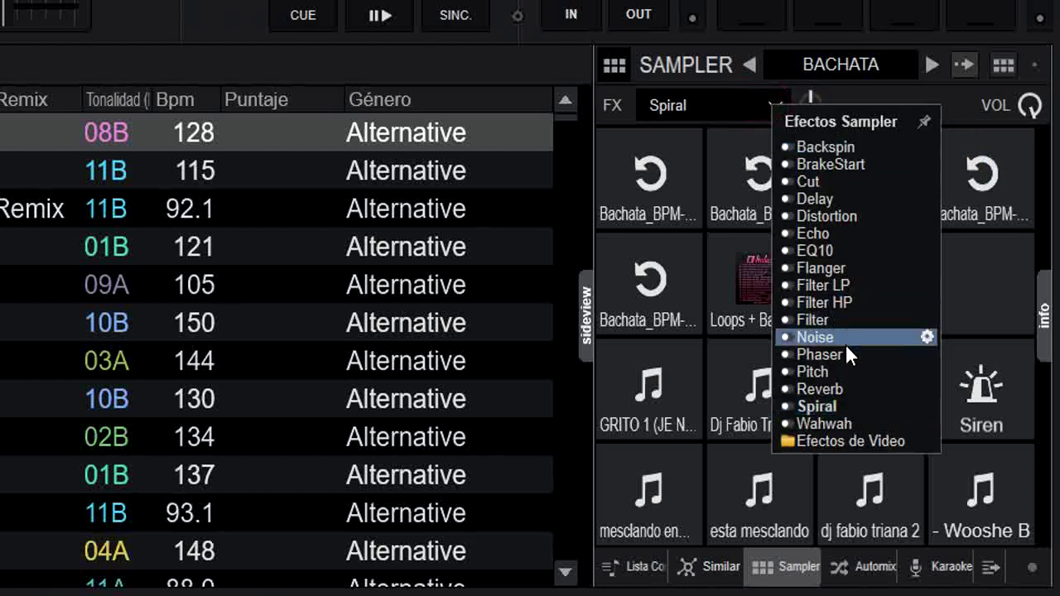
{"action": "left_click", "coordinate": [856, 388]}
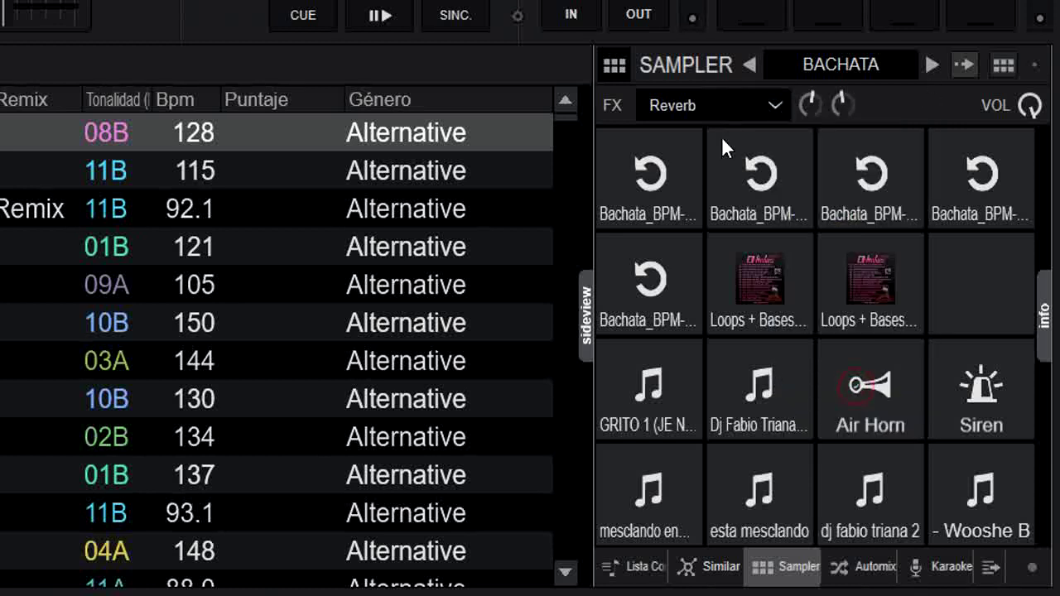
{"action": "left_click", "coordinate": [998, 189]}
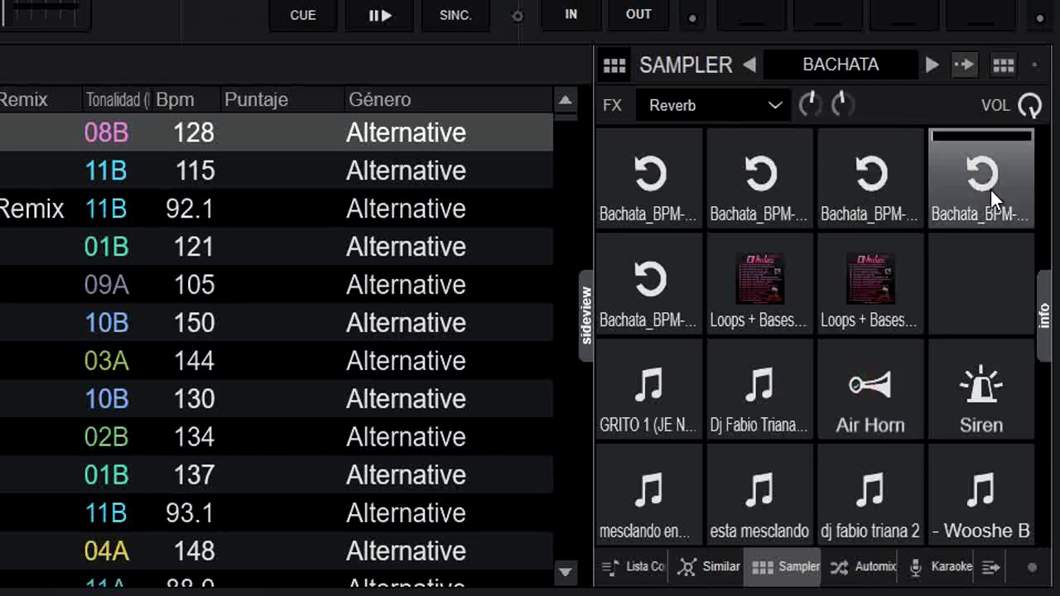
{"action": "left_click", "coordinate": [718, 102]}
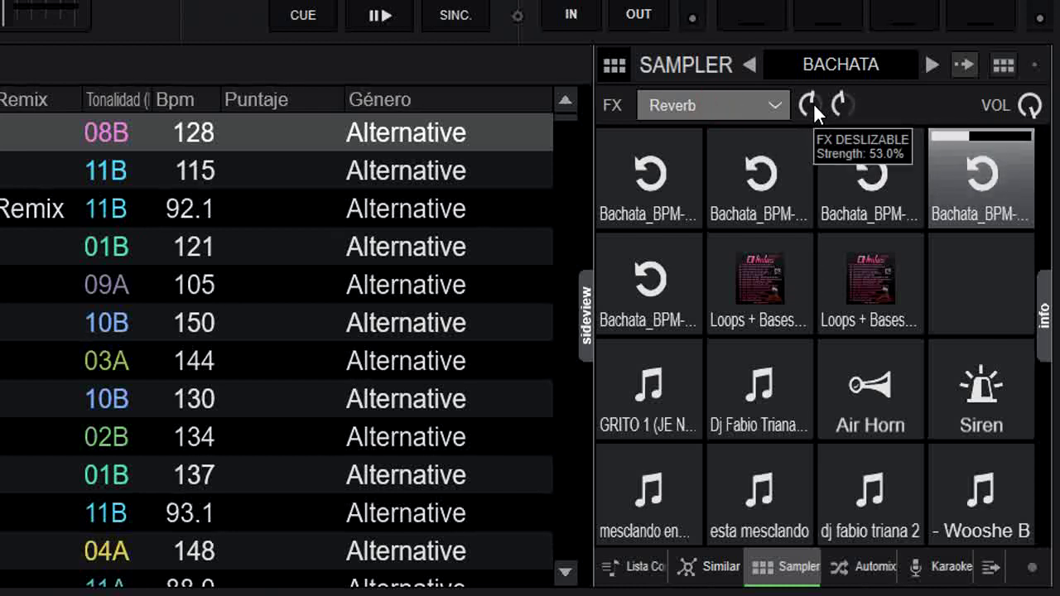
{"action": "left_click_drag", "start_coordinate": [813, 103], "coordinate": [825, 94]}
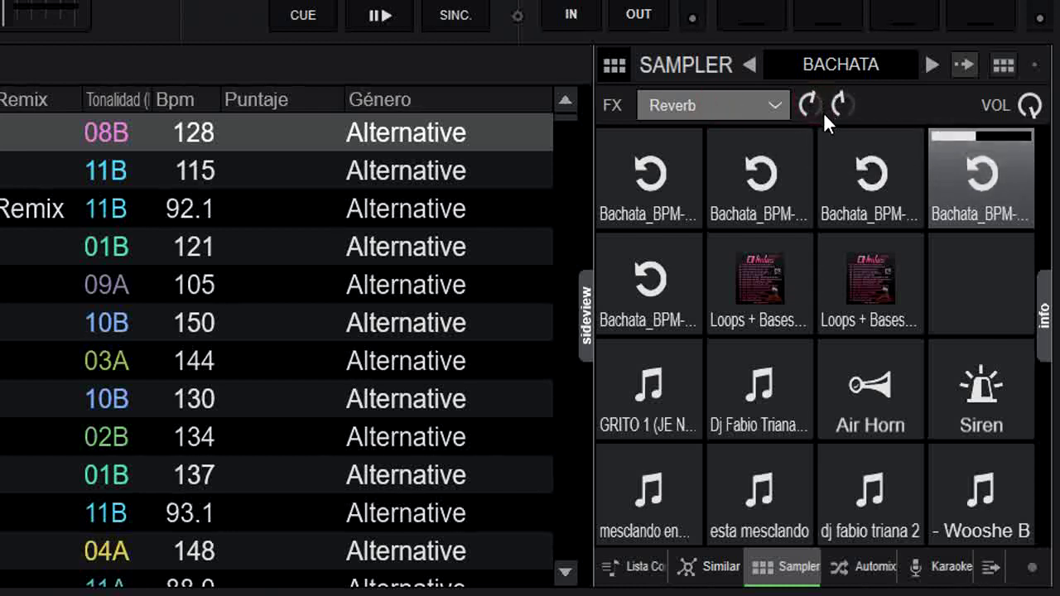
{"action": "left_click", "coordinate": [742, 105]}
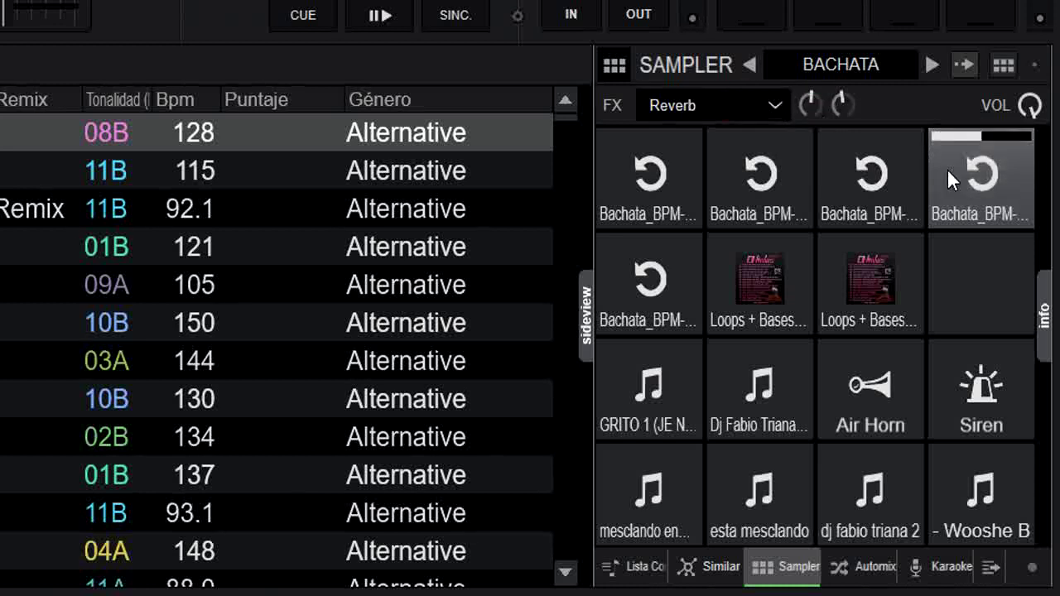
{"action": "left_click", "coordinate": [981, 181]}
{"action": "left_click", "coordinate": [717, 98]}
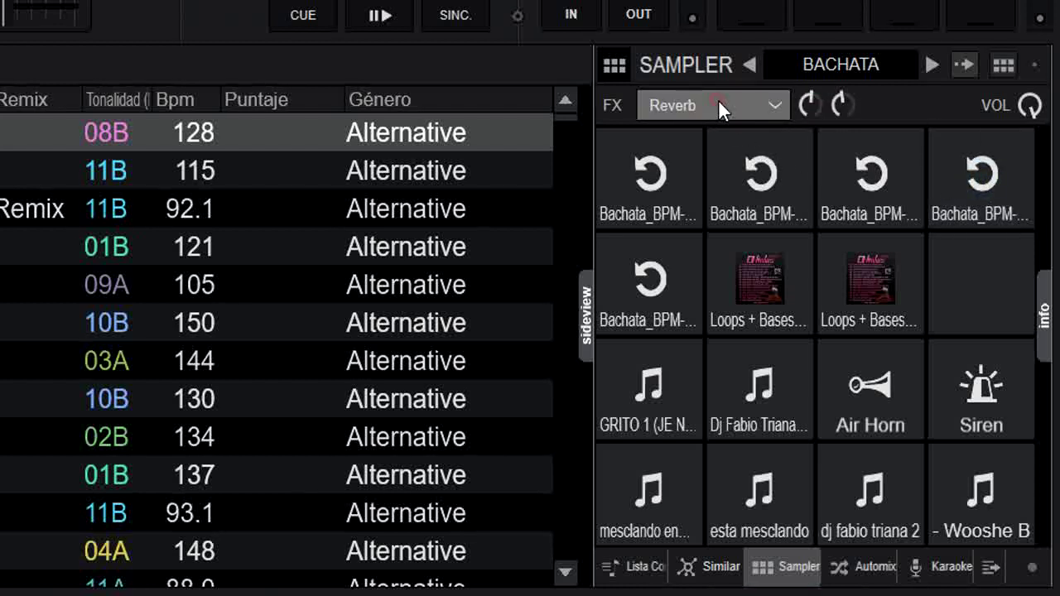
{"action": "left_click", "coordinate": [739, 103]}
Step: Change the sampler effect to Pitch and audition it on the fourth Bachata loop while varying its parameter
{"action": "left_click", "coordinate": [775, 105]}
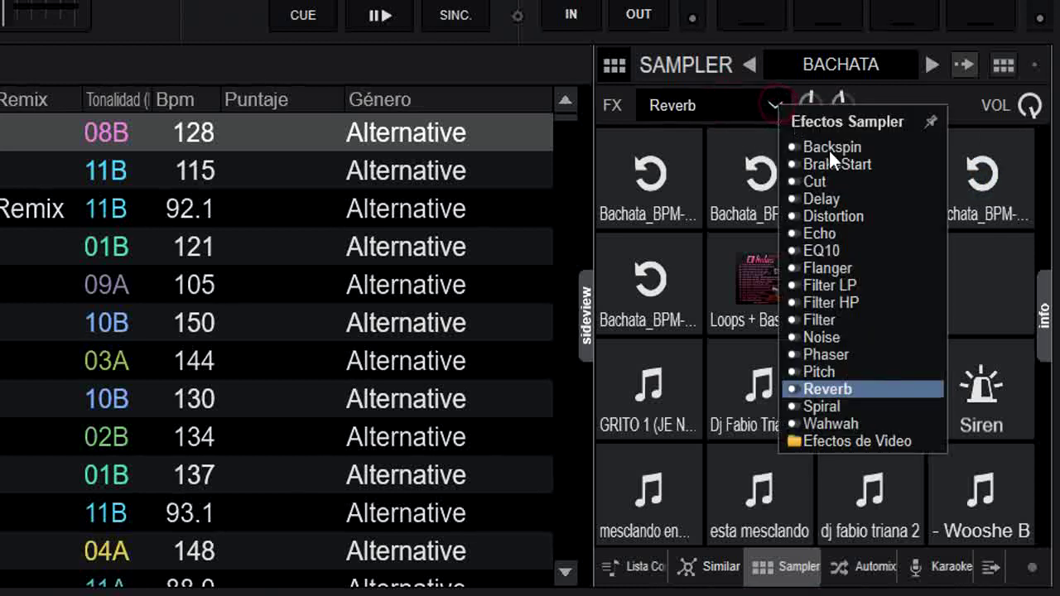
{"action": "left_click", "coordinate": [858, 371]}
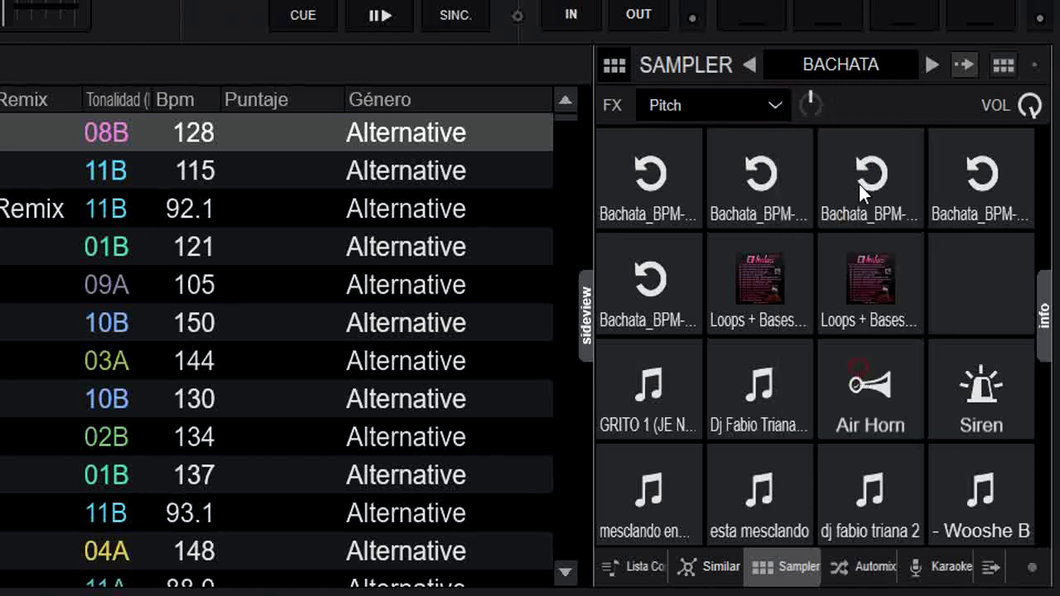
{"action": "left_click", "coordinate": [975, 198]}
{"action": "left_click", "coordinate": [698, 104]}
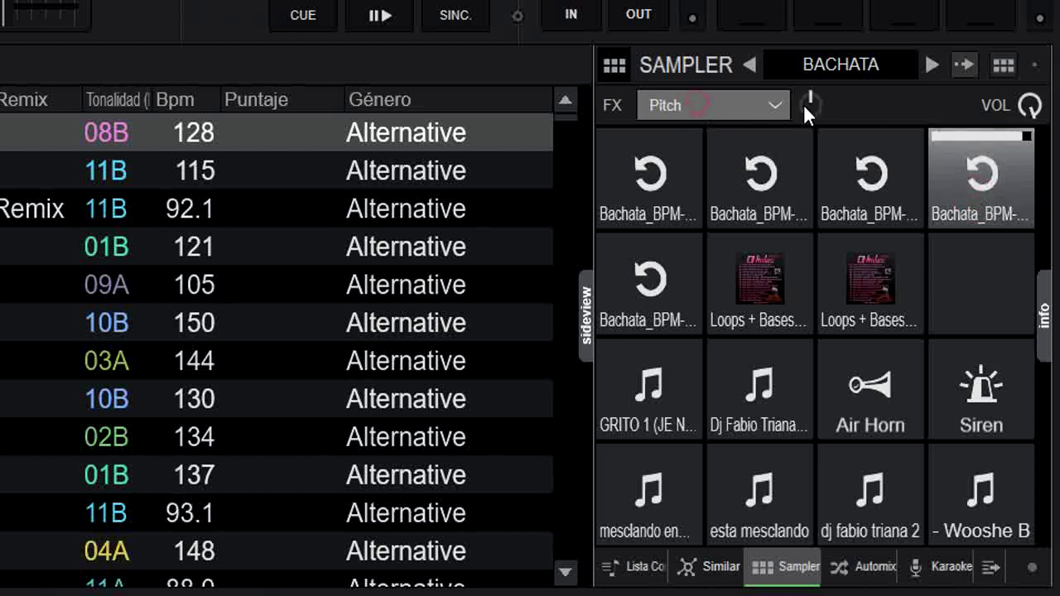
{"action": "left_click_drag", "start_coordinate": [804, 105], "coordinate": [824, 117]}
{"action": "left_click", "coordinate": [741, 102]}
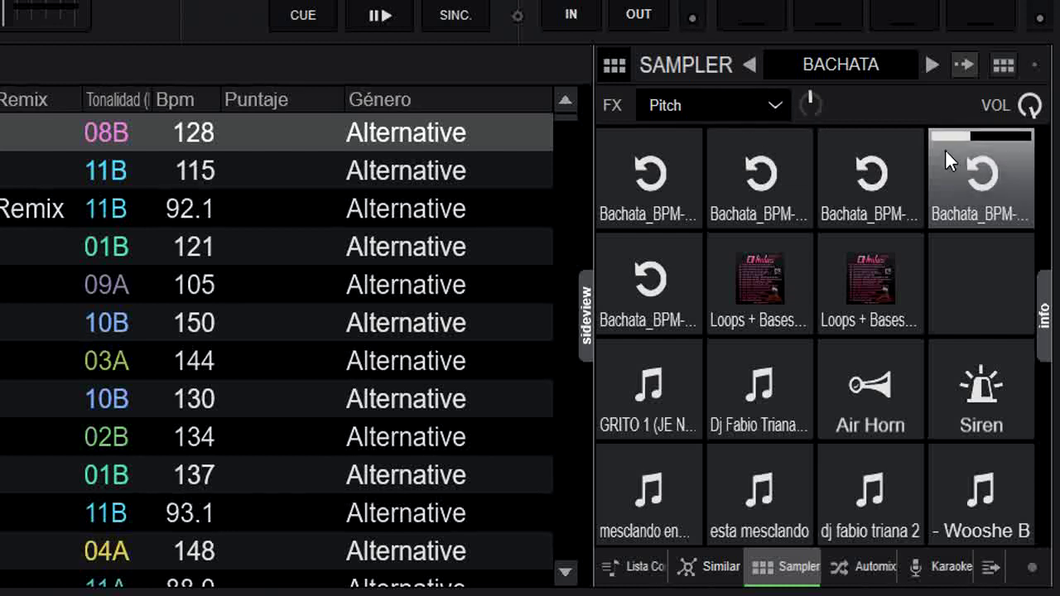
Step: Try the Phaser and Noise effects on the playing Bachata loop, varying Noise's first parameter
{"action": "left_click", "coordinate": [777, 106]}
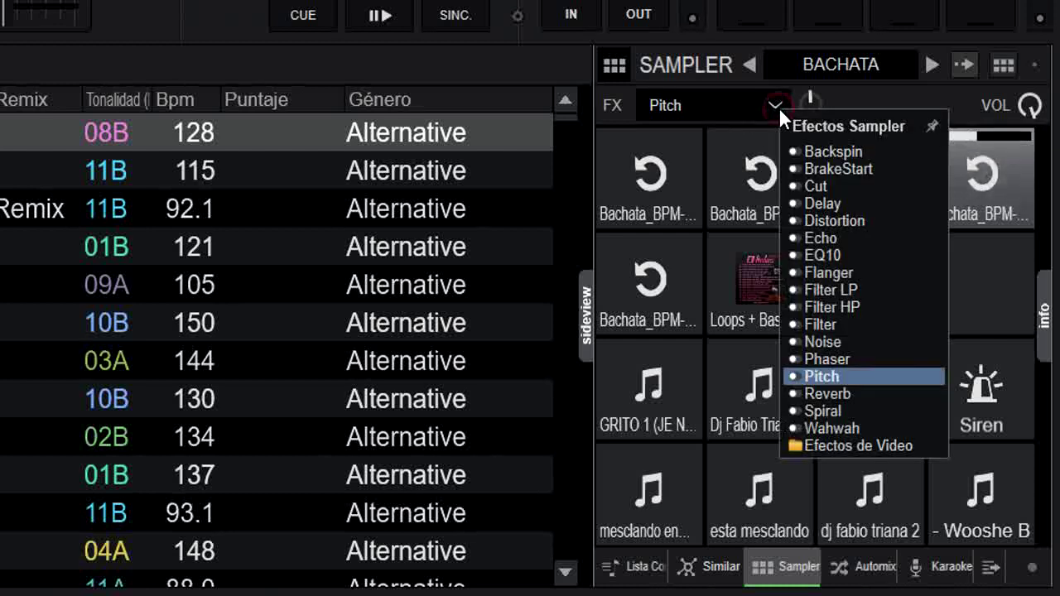
{"action": "left_click", "coordinate": [863, 358]}
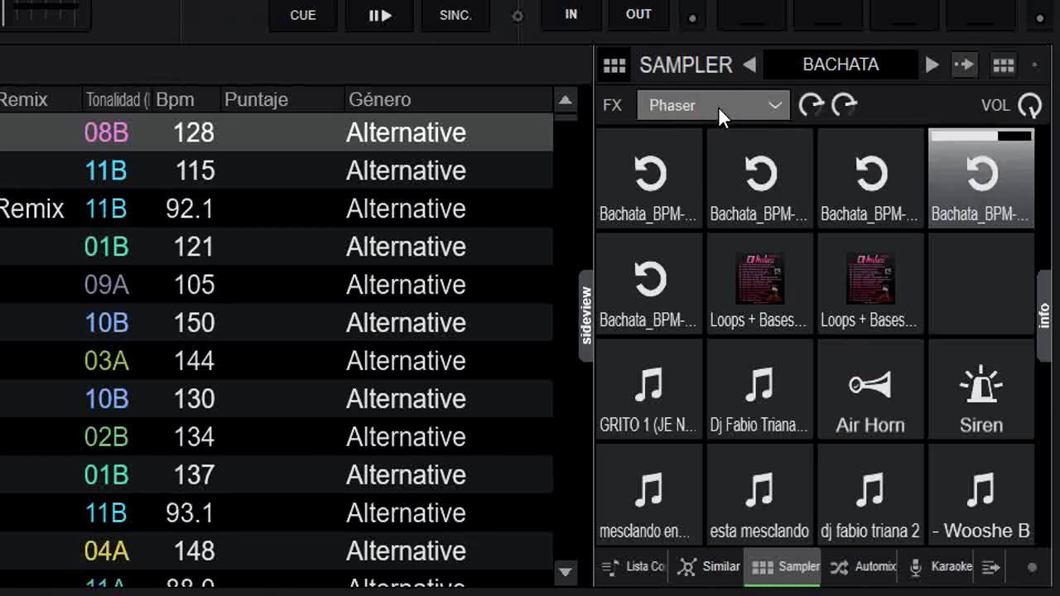
{"action": "left_click", "coordinate": [774, 103]}
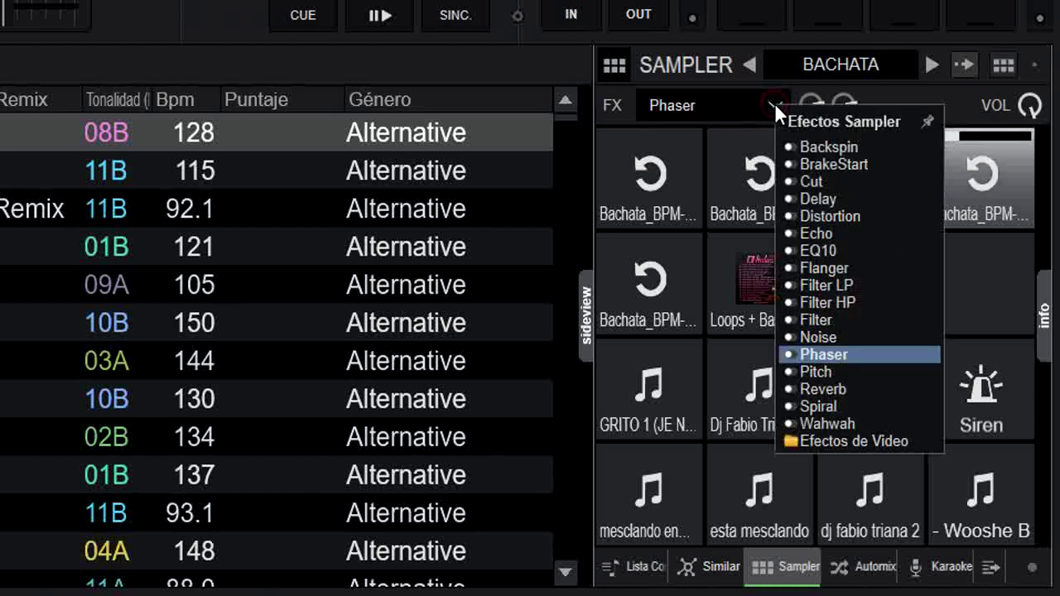
{"action": "left_click", "coordinate": [837, 335]}
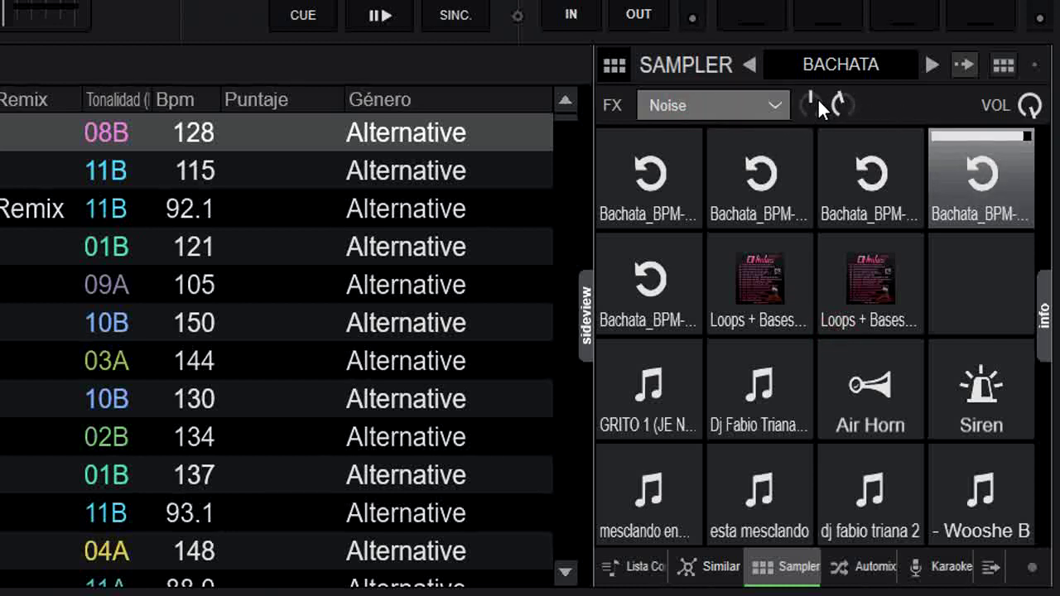
{"action": "mouse_move", "coordinate": [817, 98]}
{"action": "left_mouse_down"}
{"action": "mouse_move", "coordinate": [829, 75]}
{"action": "mouse_move", "coordinate": [826, 111]}
{"action": "left_mouse_up"}
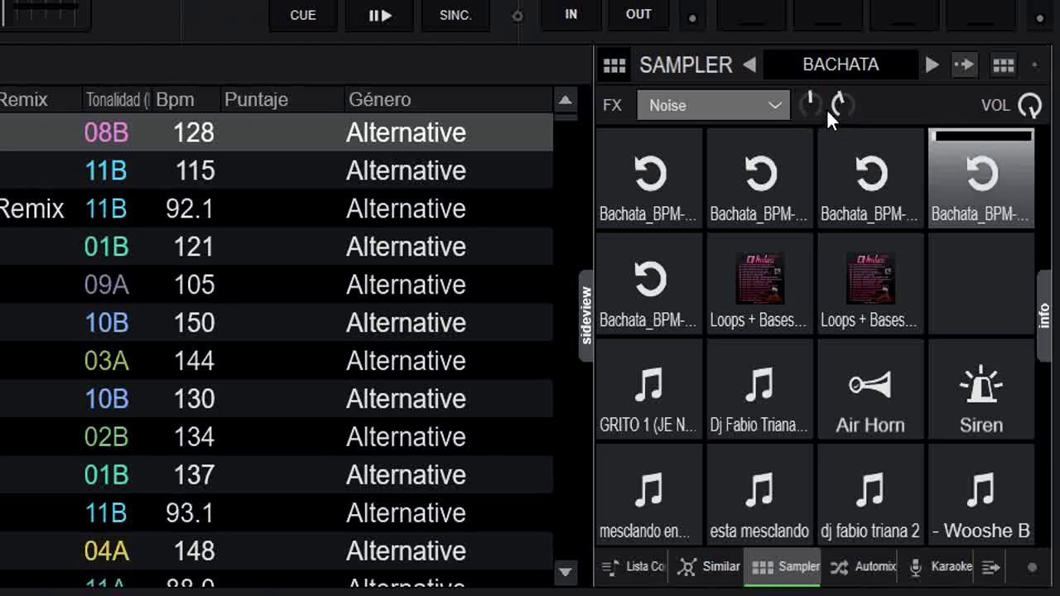
Step: Change the sampler effect to Filter and audition it on the playing Bachata loop while varying its first parameter
{"action": "left_click", "coordinate": [781, 102]}
{"action": "left_click", "coordinate": [860, 321]}
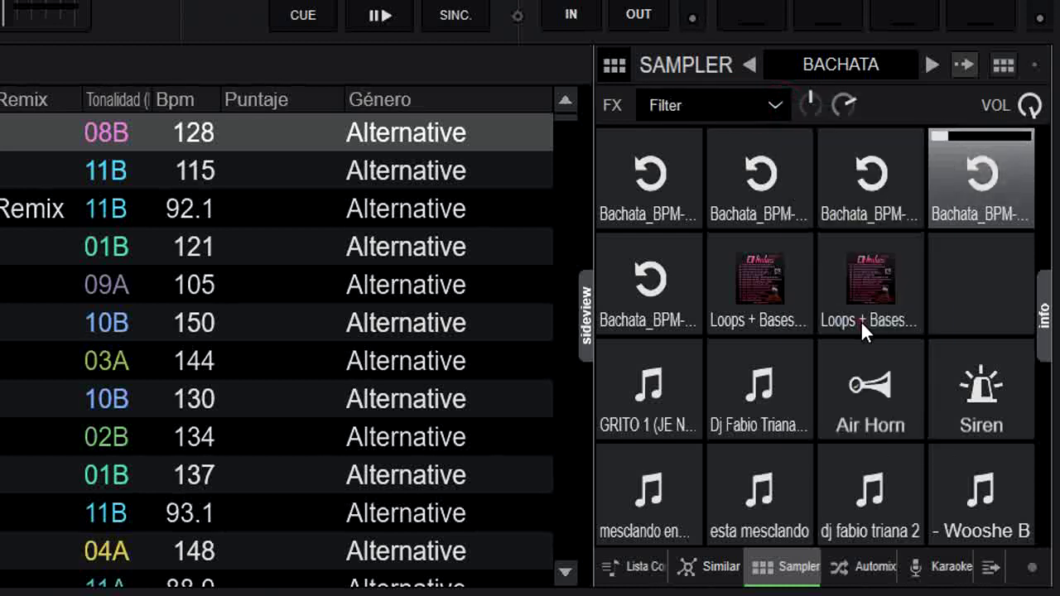
{"action": "left_click", "coordinate": [726, 101]}
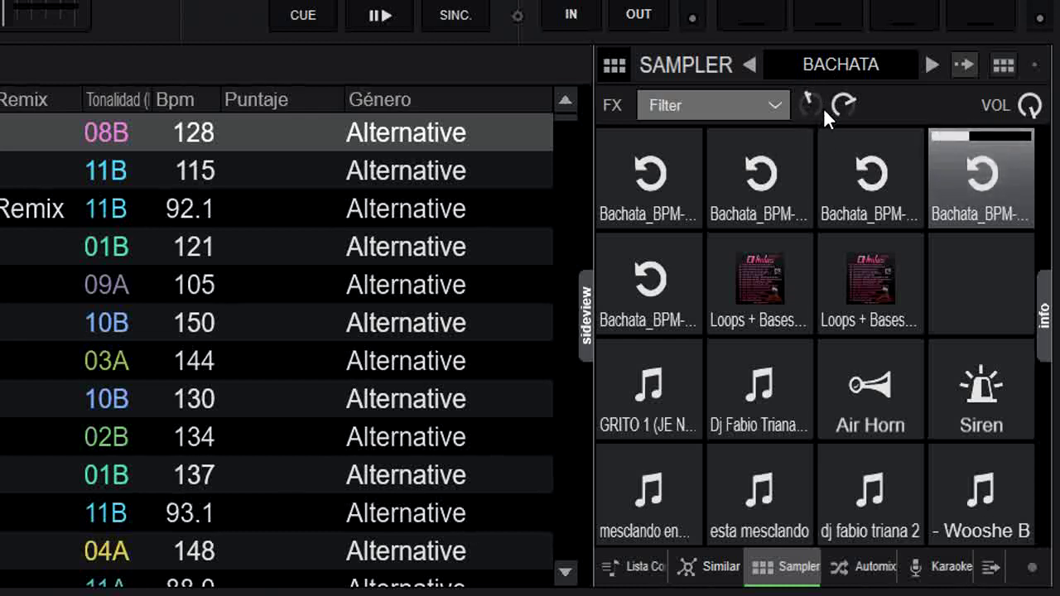
{"action": "left_click", "coordinate": [736, 97]}
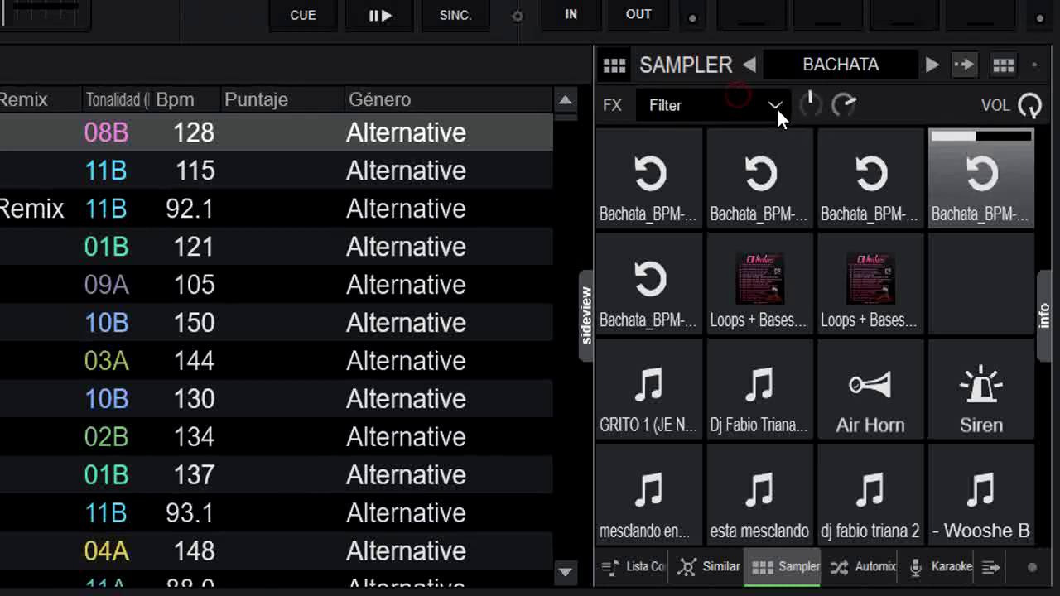
Step: Change the sampler effect to Filter HP and audition it on the playing Bachata loop while varying its first parameter
{"action": "left_click", "coordinate": [774, 105]}
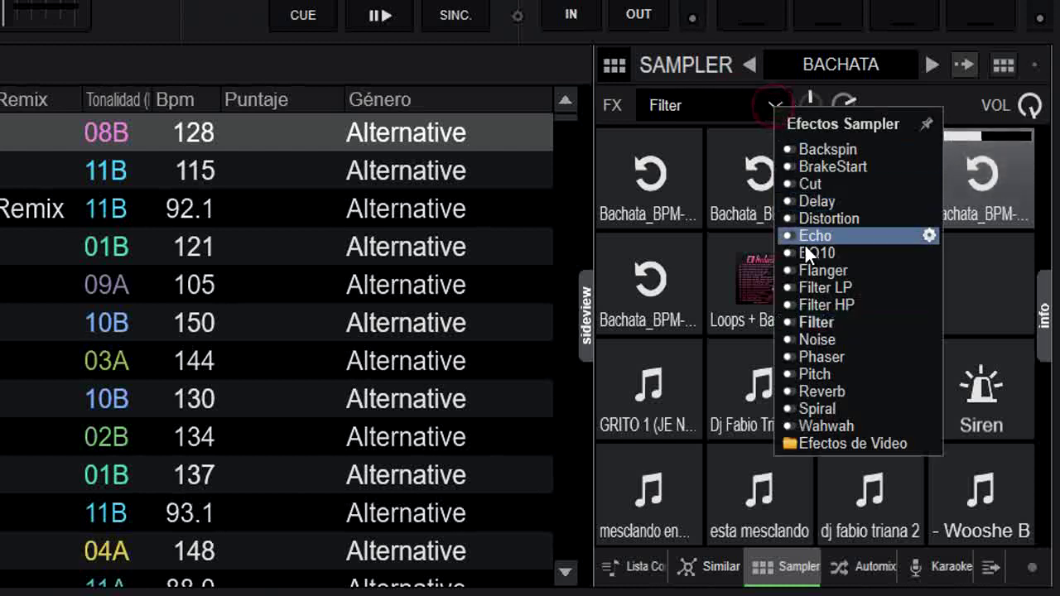
{"action": "left_click", "coordinate": [846, 304]}
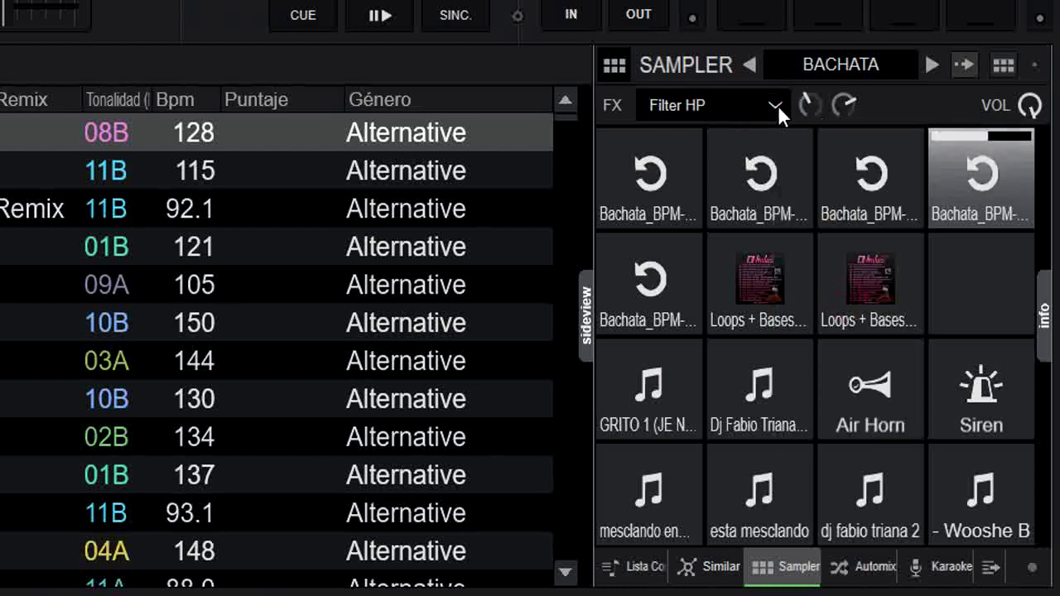
{"action": "left_click", "coordinate": [716, 106]}
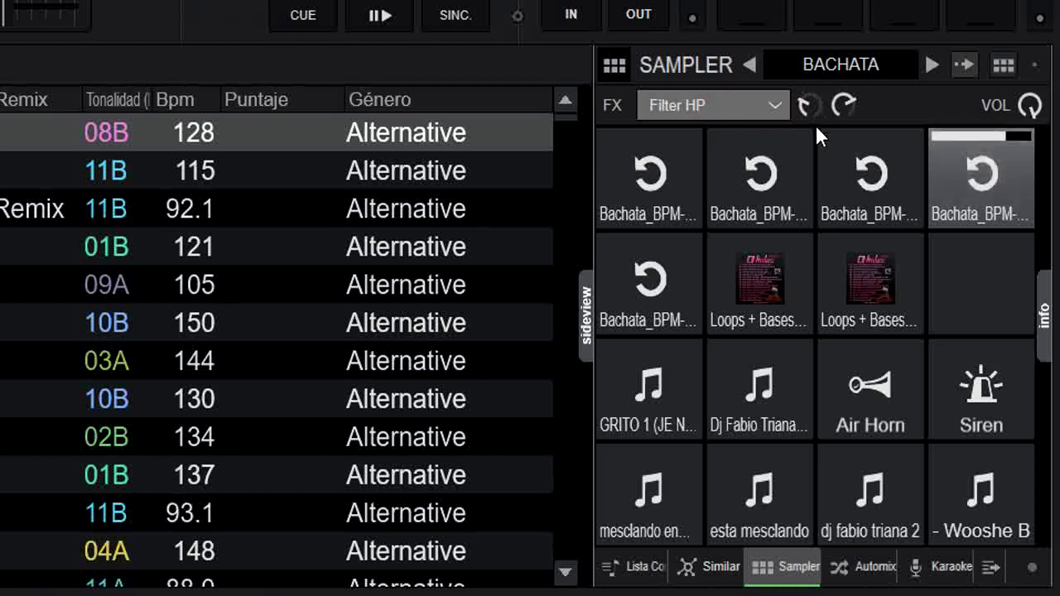
{"action": "left_click_drag", "start_coordinate": [816, 135], "coordinate": [817, 164]}
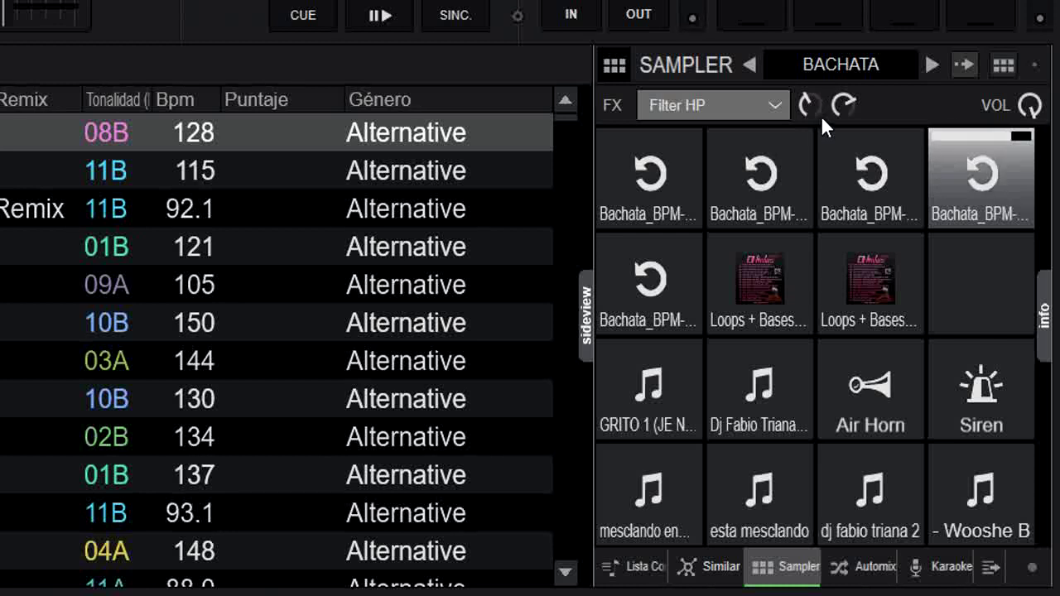
Step: Change the sampler effect to Filter LP and audition it while varying its first parameter, then disable it
{"action": "left_click", "coordinate": [774, 105]}
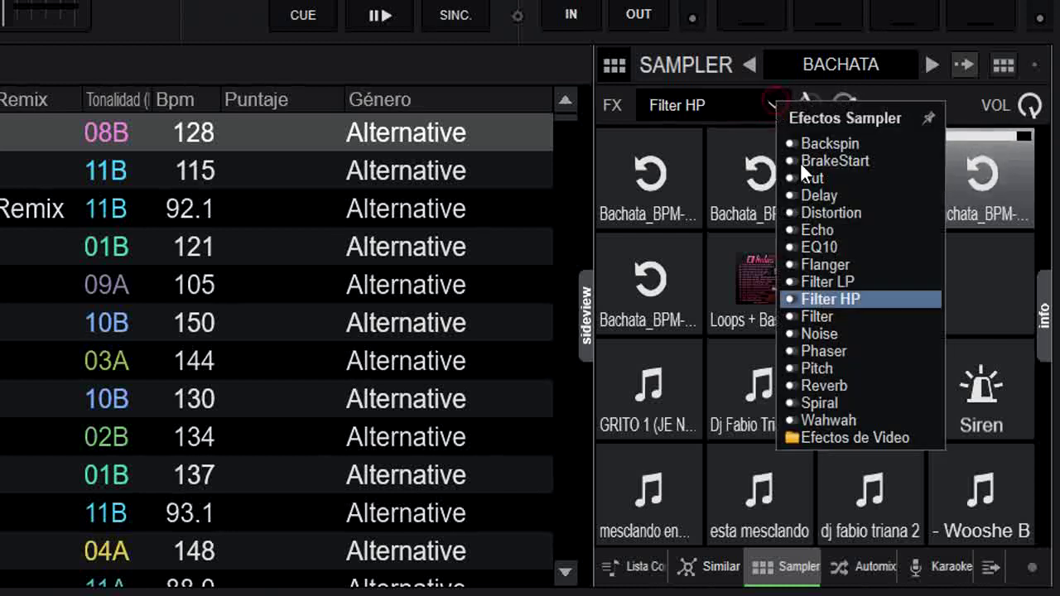
{"action": "left_click", "coordinate": [860, 281]}
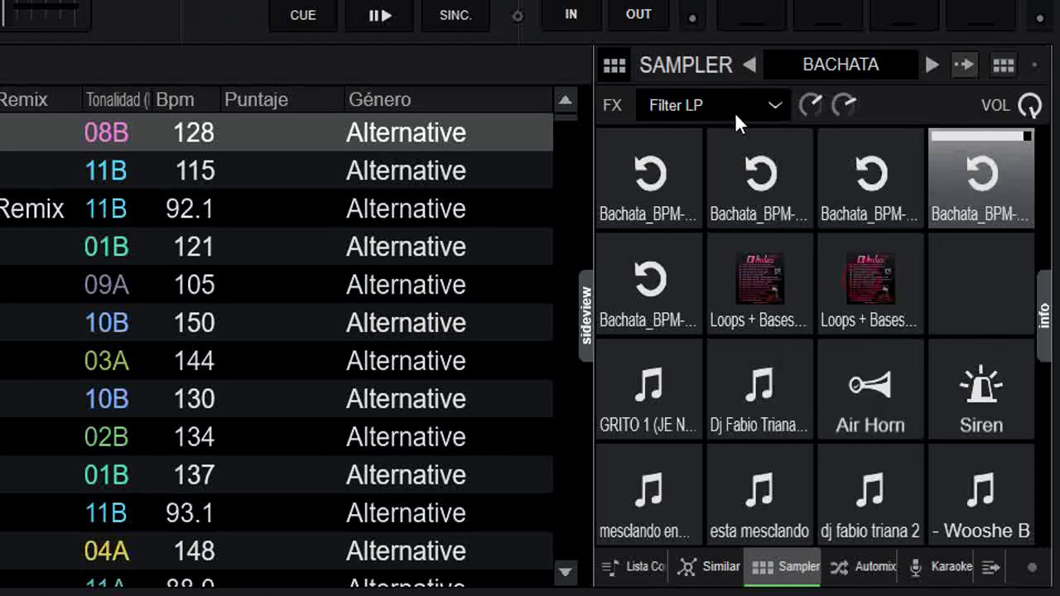
{"action": "left_click", "coordinate": [786, 108]}
{"action": "mouse_move", "coordinate": [813, 112]}
{"action": "left_mouse_down"}
{"action": "mouse_move", "coordinate": [811, 172]}
{"action": "mouse_move", "coordinate": [822, 131]}
{"action": "left_mouse_up"}
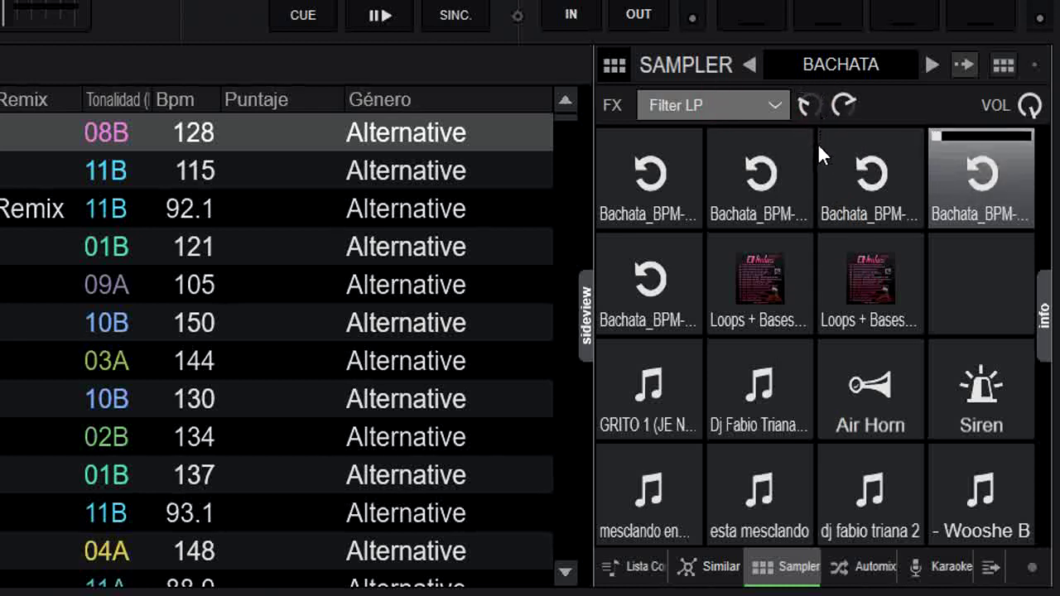
{"action": "left_click", "coordinate": [750, 101]}
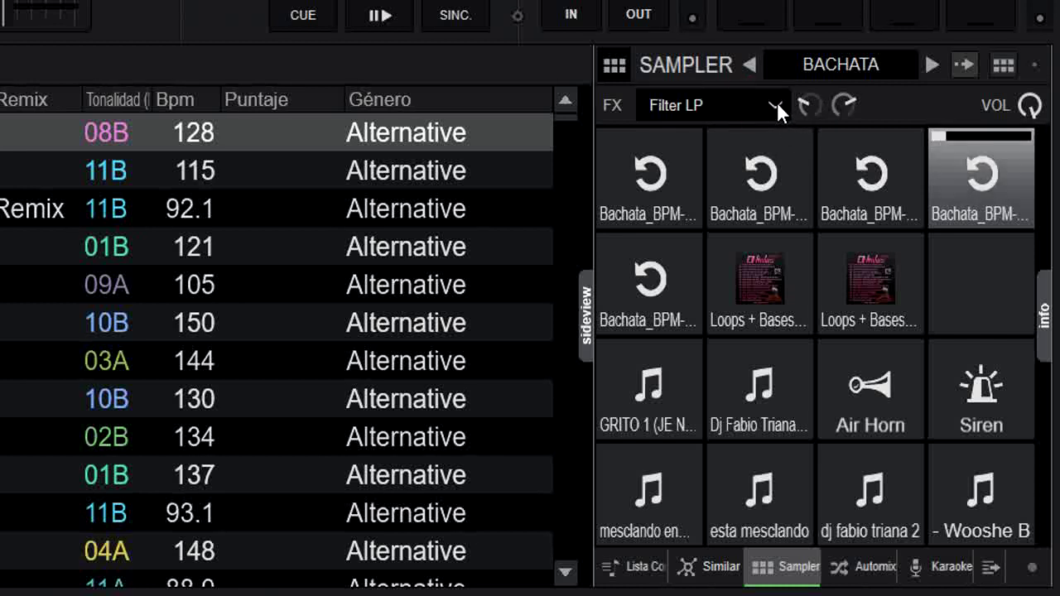
Step: Try the Flanger and EQ10 sampler effects on the playing Bachata loop, enabling each one
{"action": "left_click", "coordinate": [777, 102]}
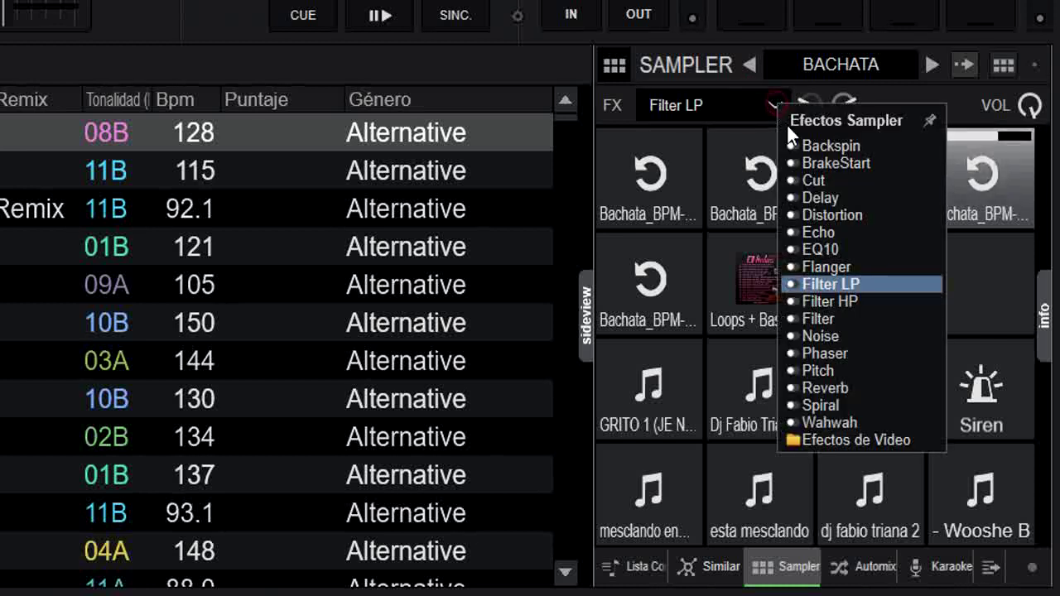
{"action": "left_click", "coordinate": [858, 267]}
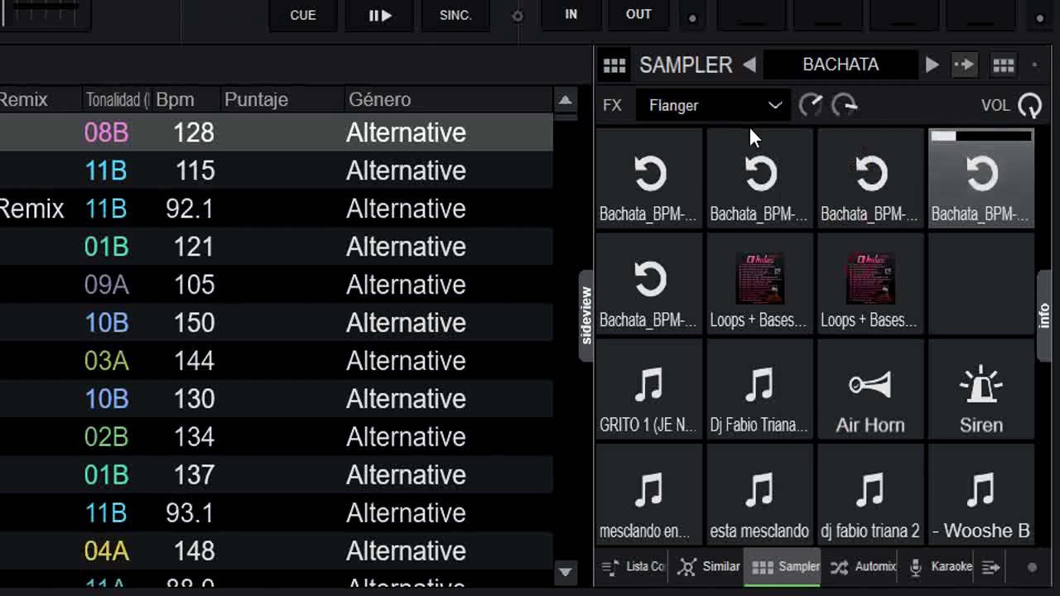
{"action": "left_click", "coordinate": [709, 103]}
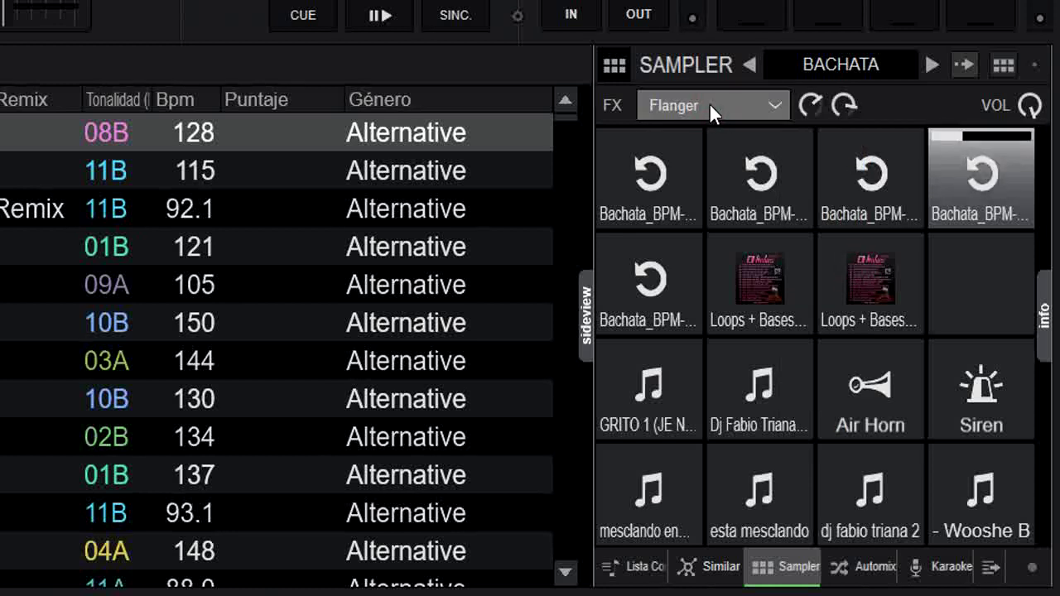
{"action": "left_click", "coordinate": [776, 99]}
{"action": "left_click", "coordinate": [848, 248]}
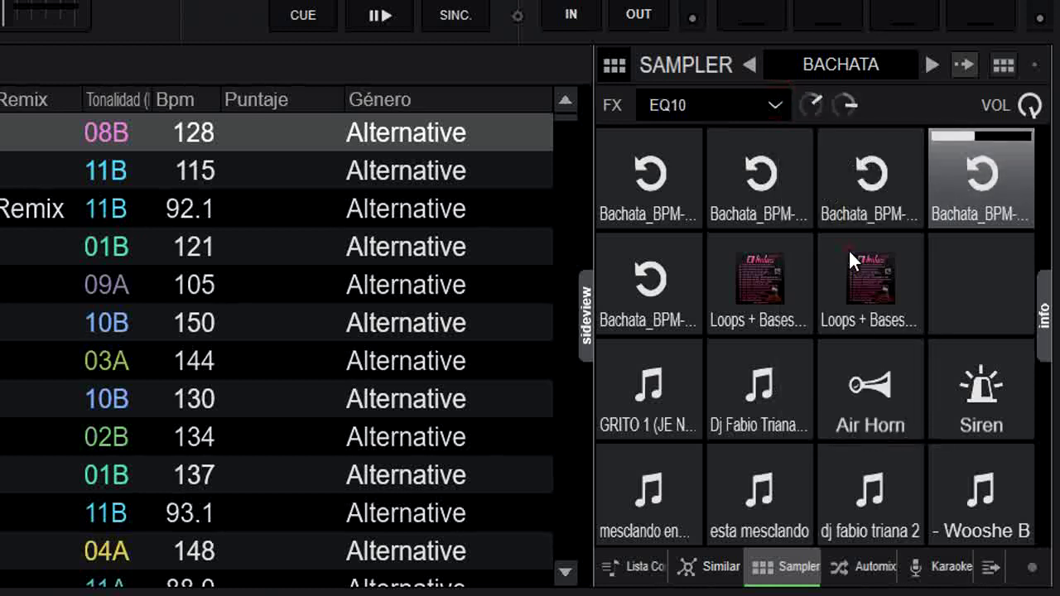
{"action": "left_click", "coordinate": [698, 105]}
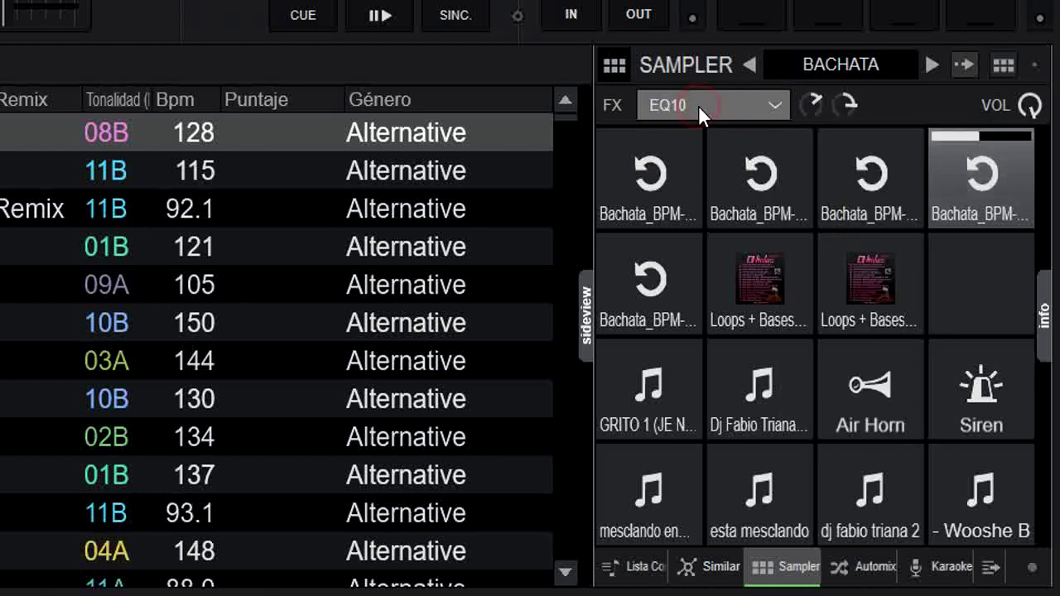
Step: Change the sampler effect to Echo, audition it while varying its first parameter, and disable it
{"action": "left_click", "coordinate": [775, 106]}
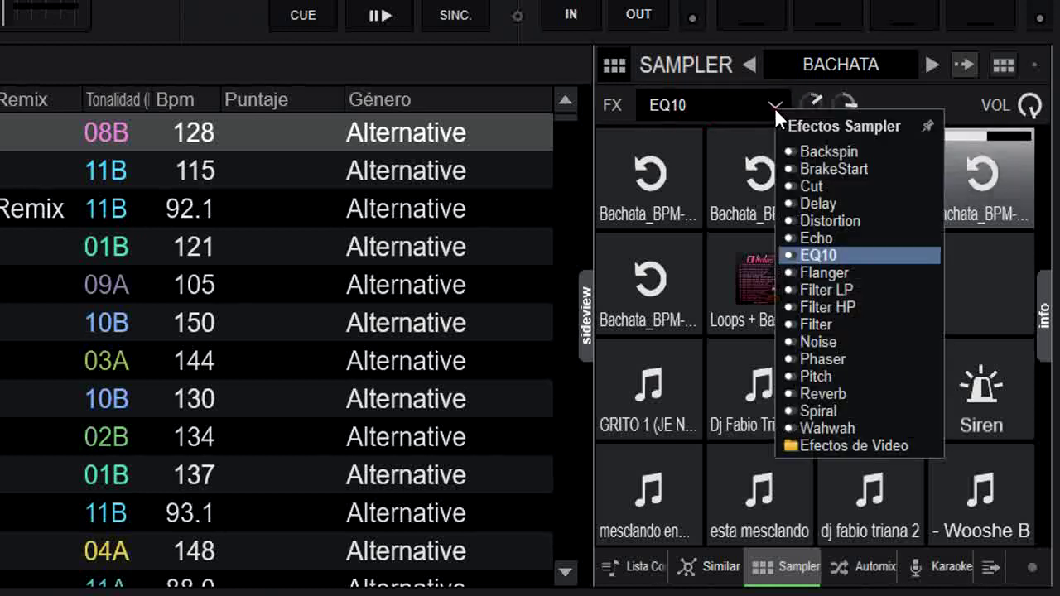
{"action": "left_click", "coordinate": [853, 237]}
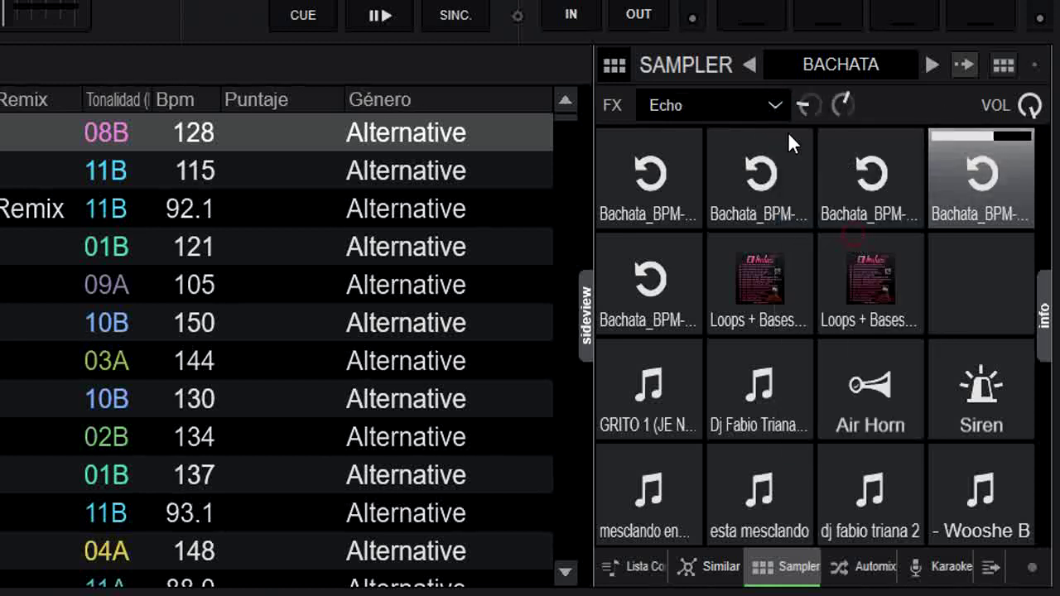
{"action": "left_click", "coordinate": [716, 105]}
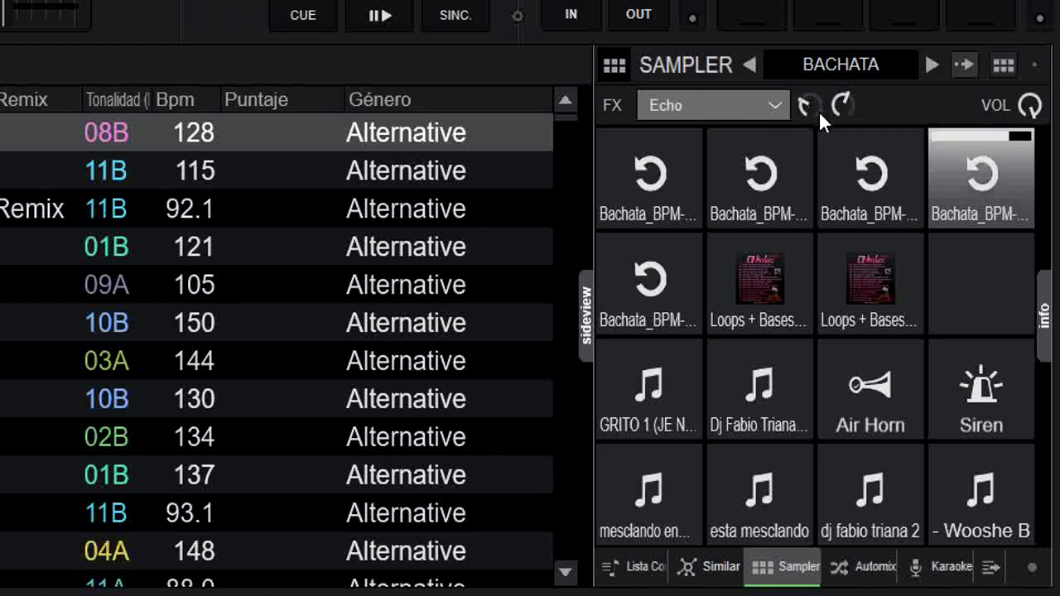
{"action": "left_click", "coordinate": [729, 95]}
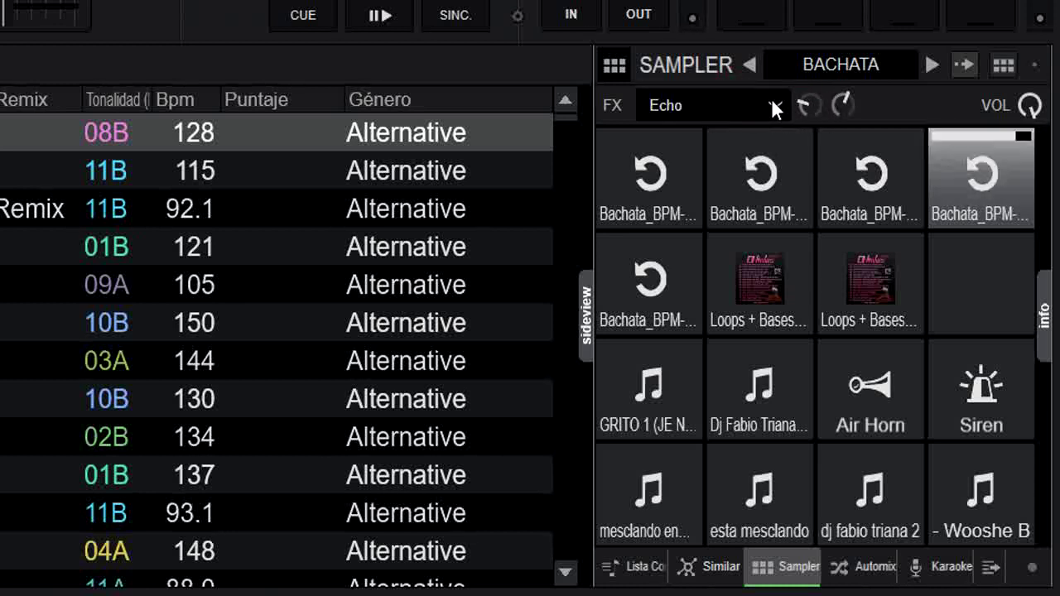
Step: Change the sampler effect to Distortion, audition it while varying its first parameter, and disable it
{"action": "left_click", "coordinate": [774, 101]}
{"action": "left_click", "coordinate": [858, 212]}
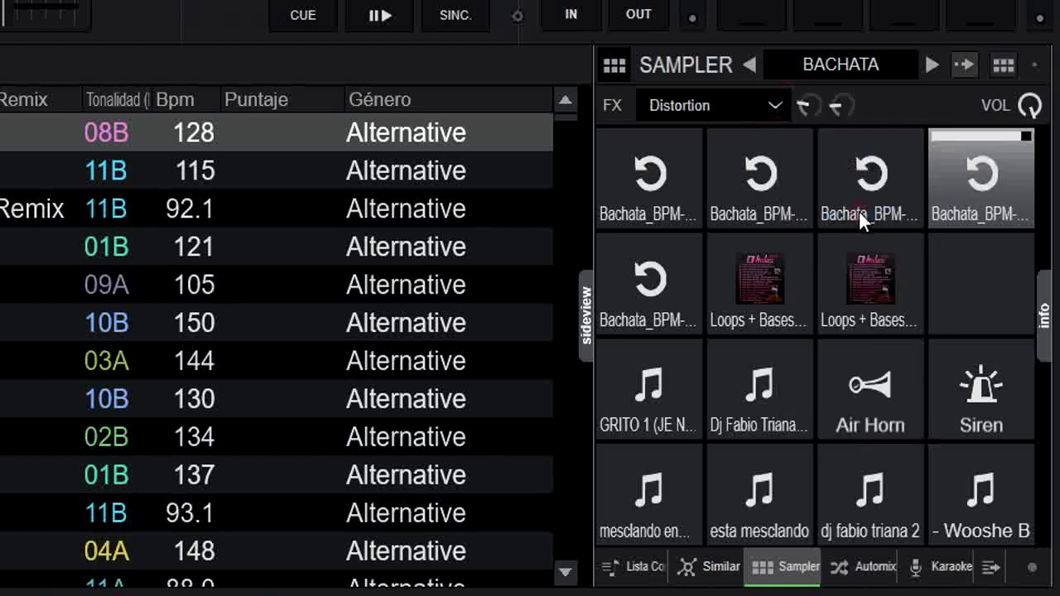
{"action": "left_click", "coordinate": [696, 100]}
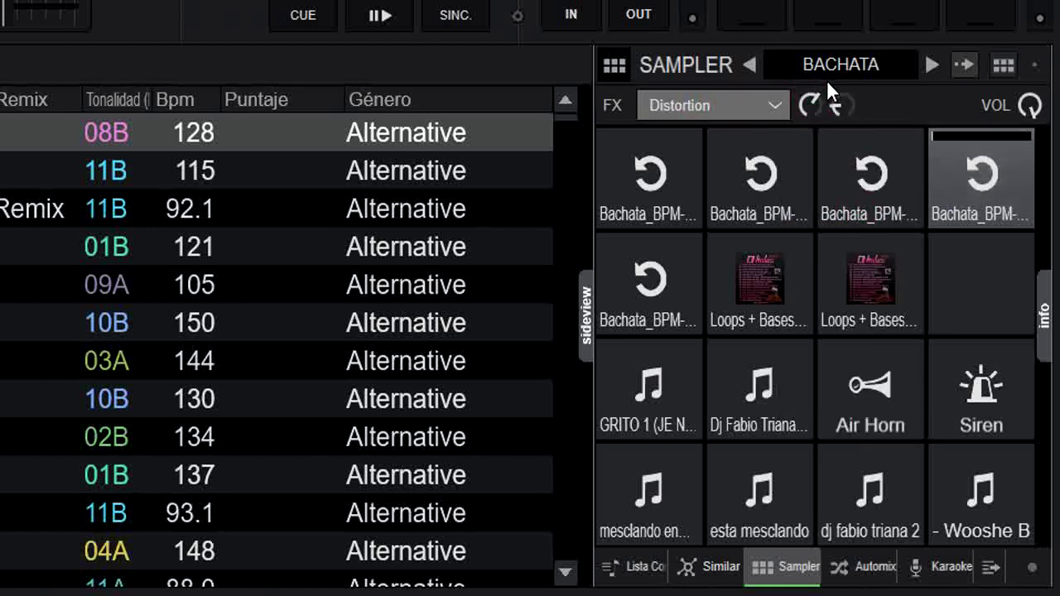
{"action": "left_click", "coordinate": [756, 103]}
Step: Change the sampler effect to Delay, audition it while varying both of its parameters, and disable it
{"action": "left_click", "coordinate": [774, 103]}
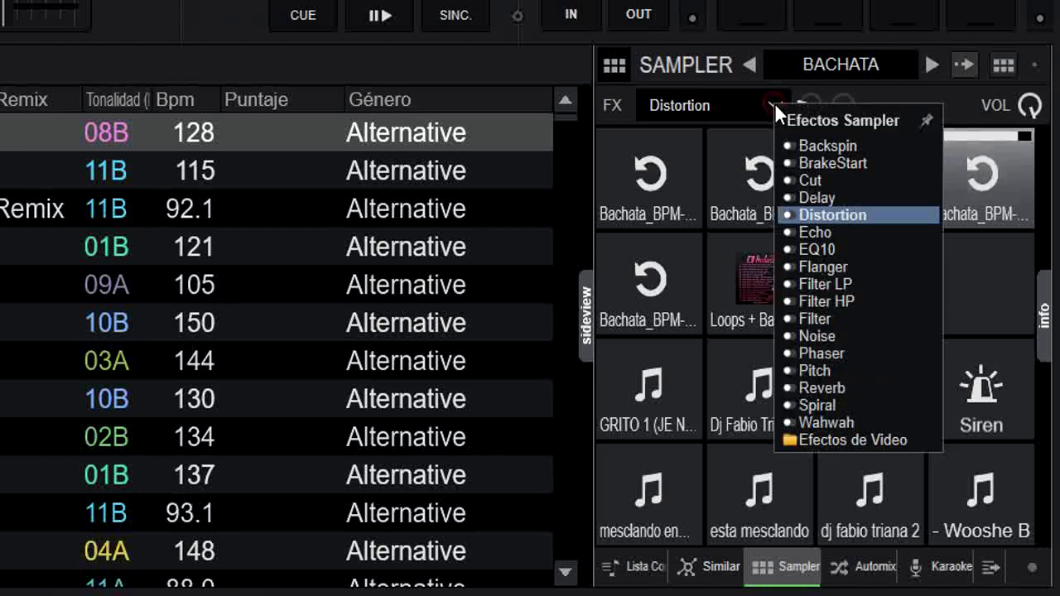
{"action": "left_click", "coordinate": [840, 193]}
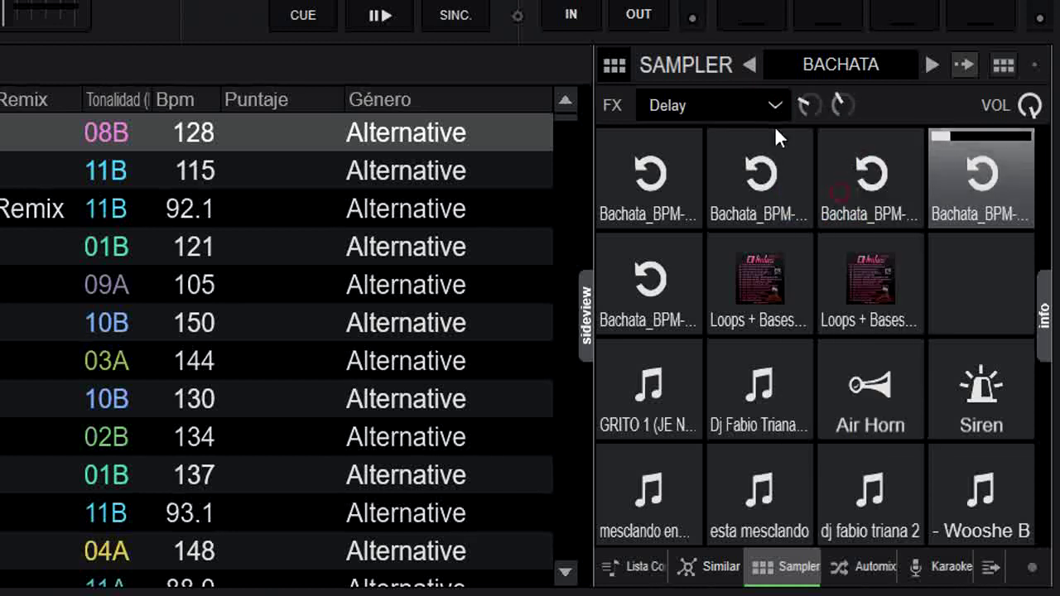
{"action": "left_click", "coordinate": [726, 105]}
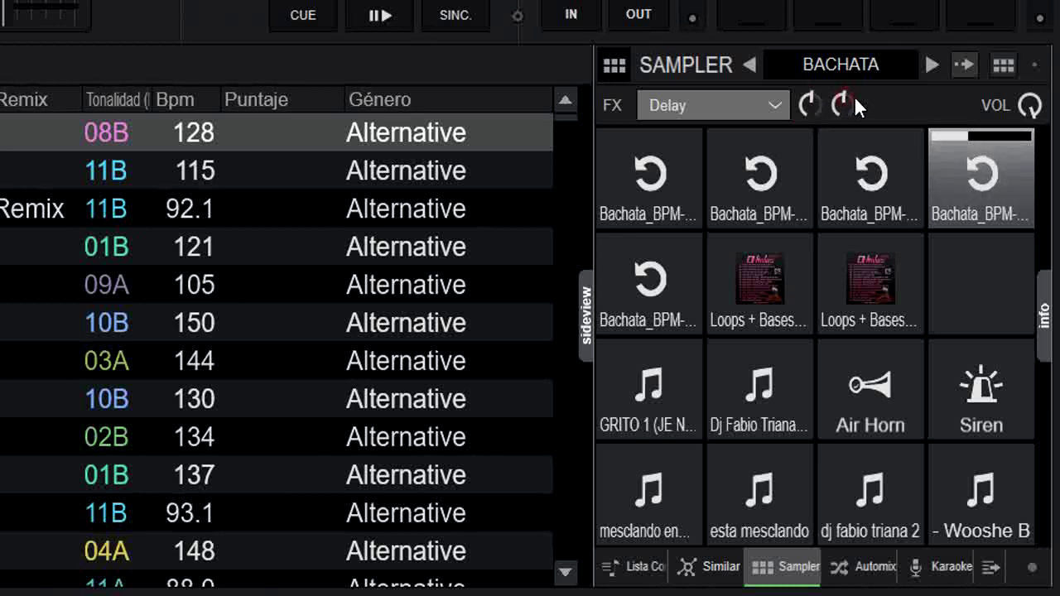
{"action": "left_click", "coordinate": [727, 105]}
Step: Change the sampler effect to Cut, audition it on the playing Bachata loop, and disable it
{"action": "left_click", "coordinate": [774, 104]}
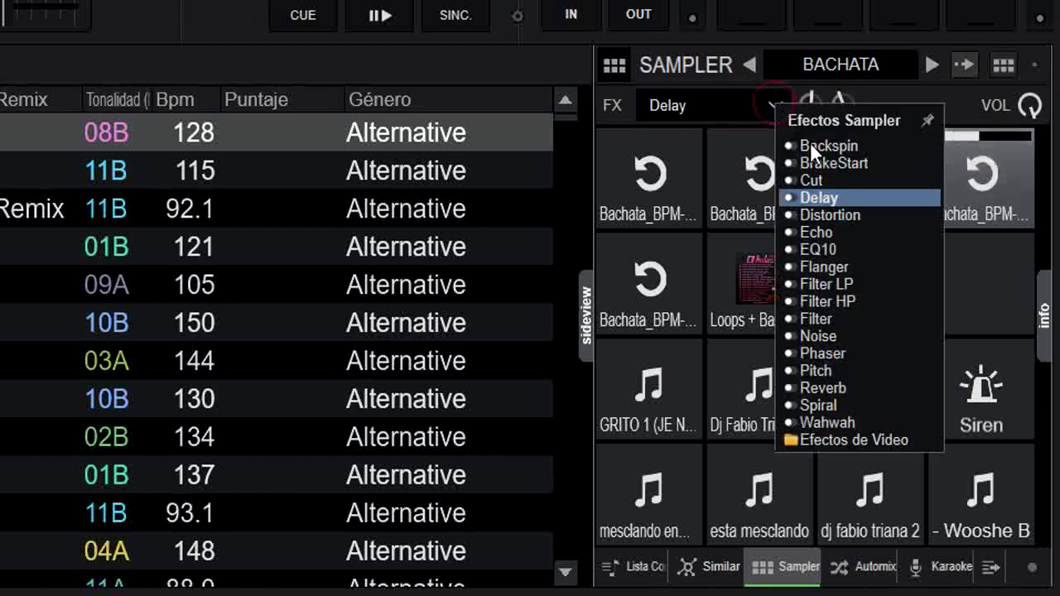
{"action": "left_click", "coordinate": [826, 177]}
{"action": "left_click", "coordinate": [731, 104]}
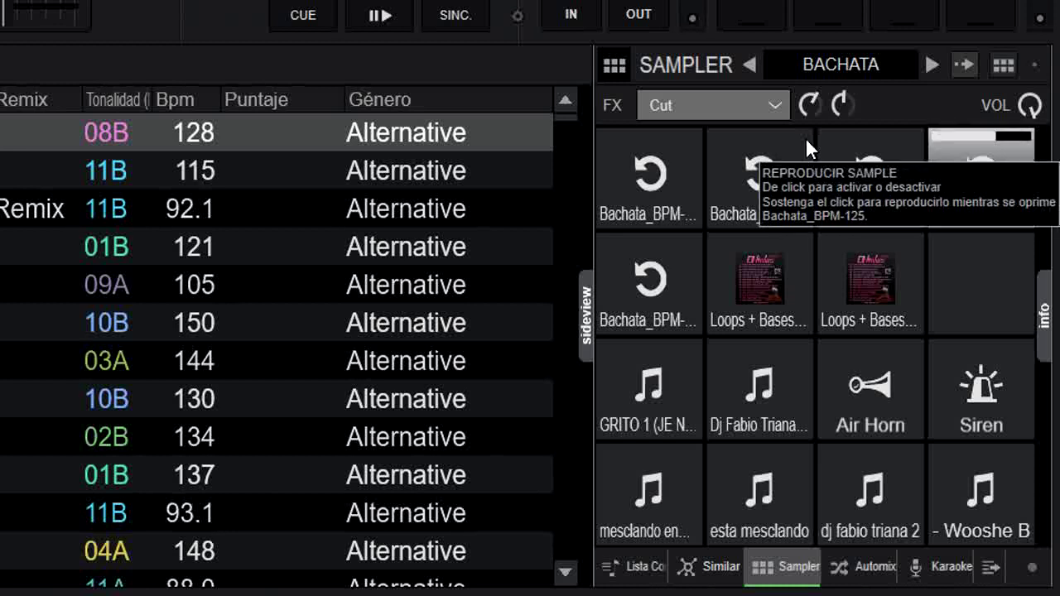
{"action": "left_click", "coordinate": [737, 107]}
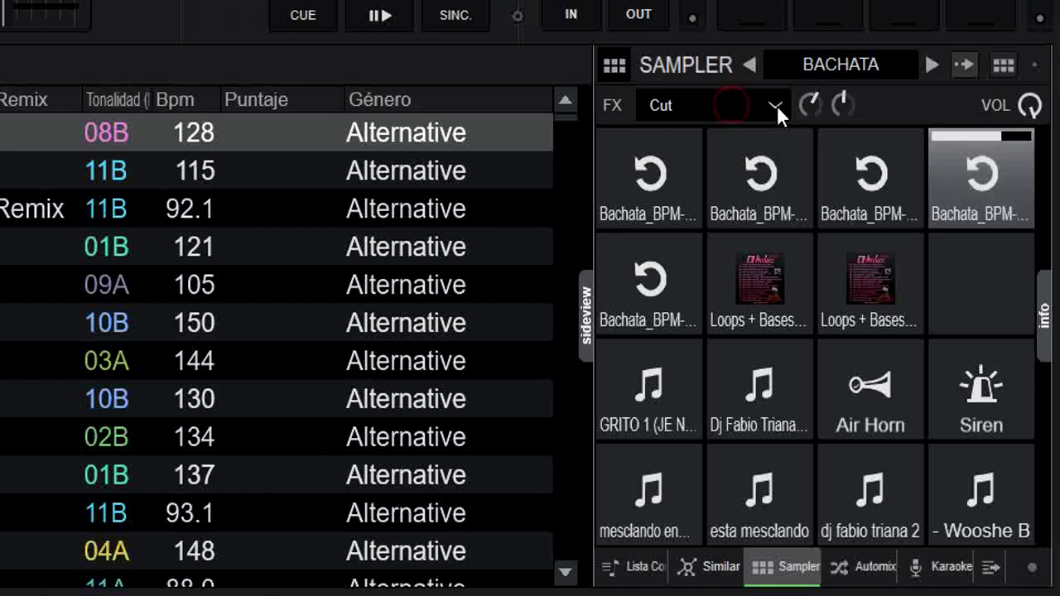
Step: Change the sampler effect to BrakeStart, audition it on the playing Bachata loop, and disable it
{"action": "left_click", "coordinate": [776, 105]}
{"action": "left_click", "coordinate": [849, 166]}
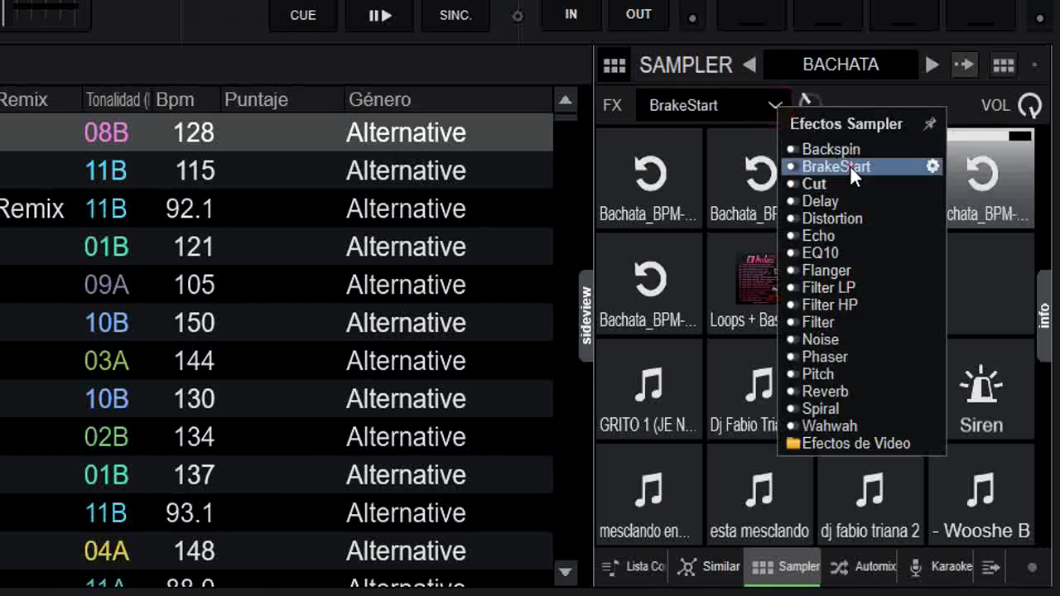
{"action": "left_click", "coordinate": [705, 102]}
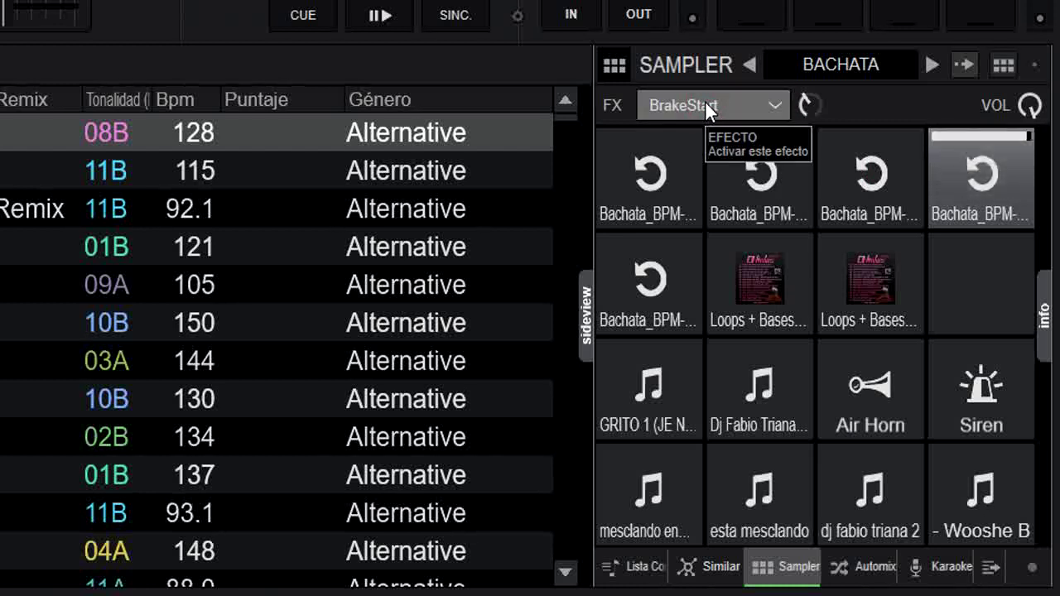
{"action": "left_click", "coordinate": [705, 103]}
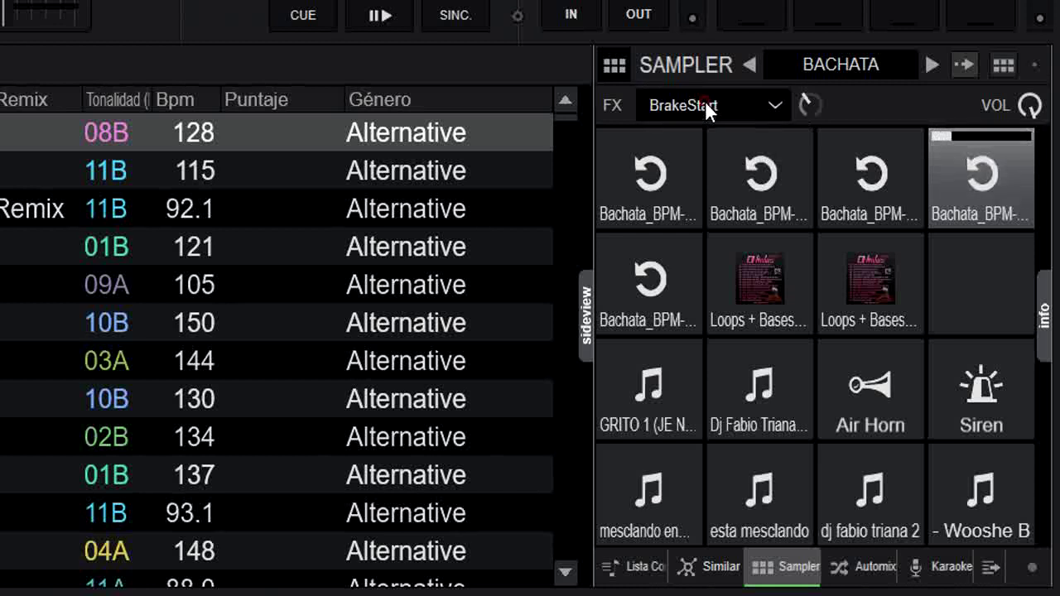
Step: Change the sampler effect to Backspin and audition it on the playing Bachata loop while varying its parameter
{"action": "left_click", "coordinate": [775, 106]}
{"action": "left_click", "coordinate": [826, 146]}
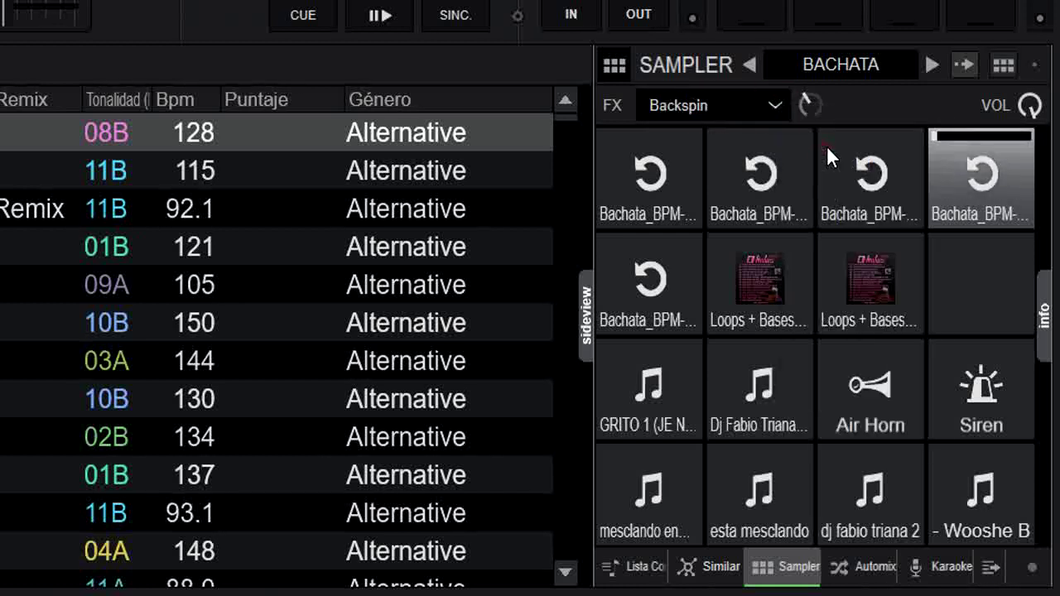
{"action": "left_click", "coordinate": [729, 101]}
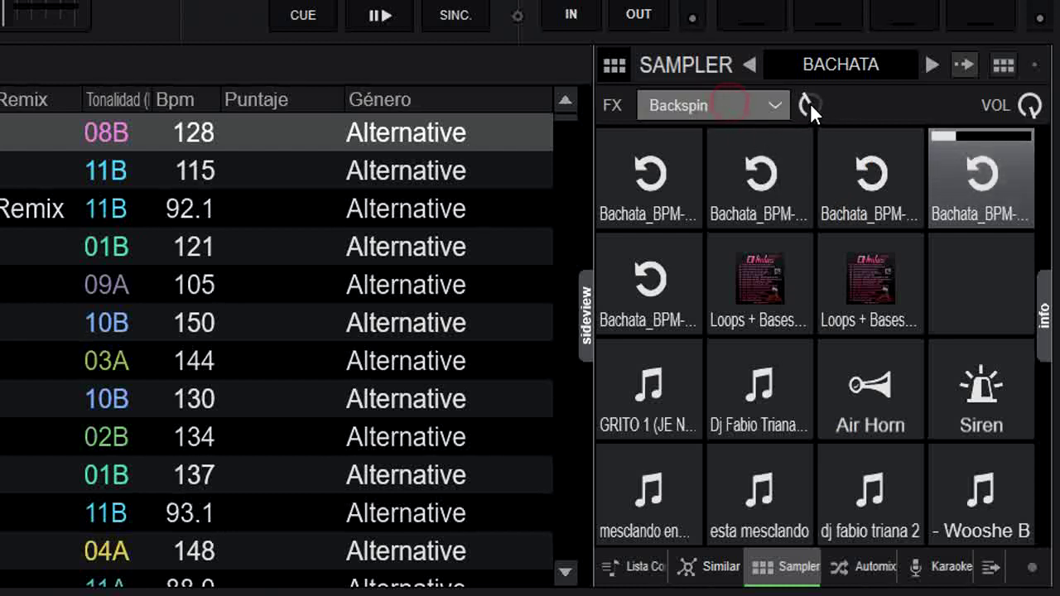
{"action": "left_click_drag", "start_coordinate": [809, 107], "coordinate": [822, 103]}
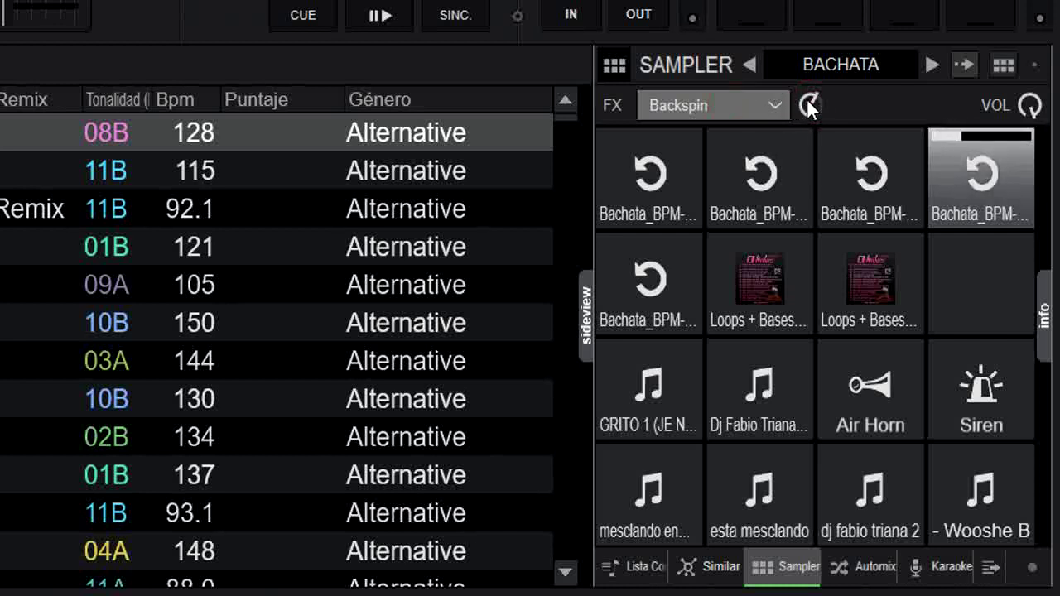
{"action": "left_click", "coordinate": [739, 99]}
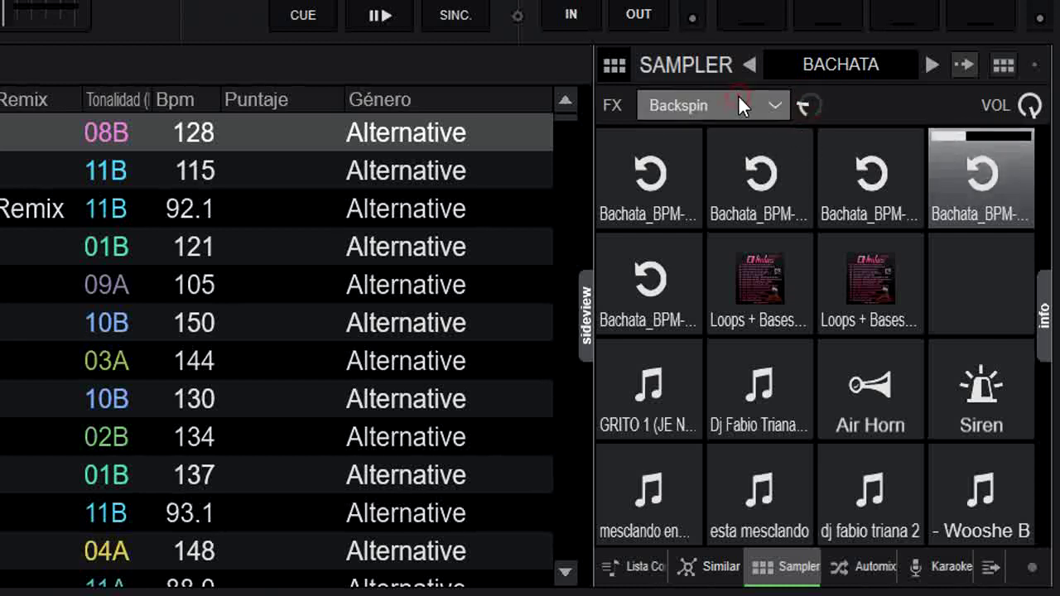
Step: Disable Backspin, switch the sampler effect to Echo, and enable it on the playing Bachata loop while adjusting its first parameter
{"action": "left_click", "coordinate": [738, 97]}
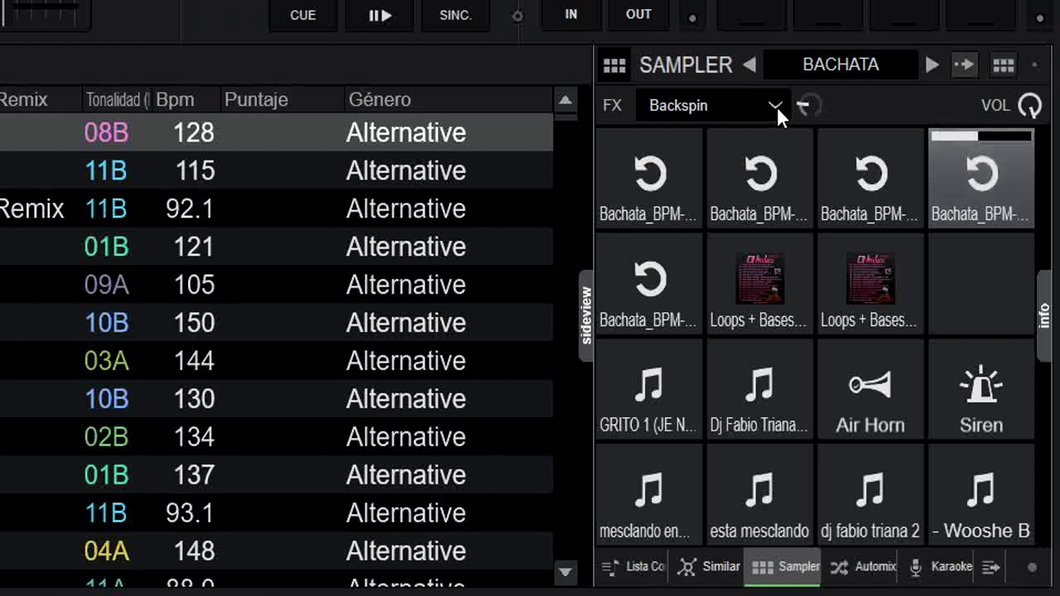
{"action": "left_click", "coordinate": [777, 106]}
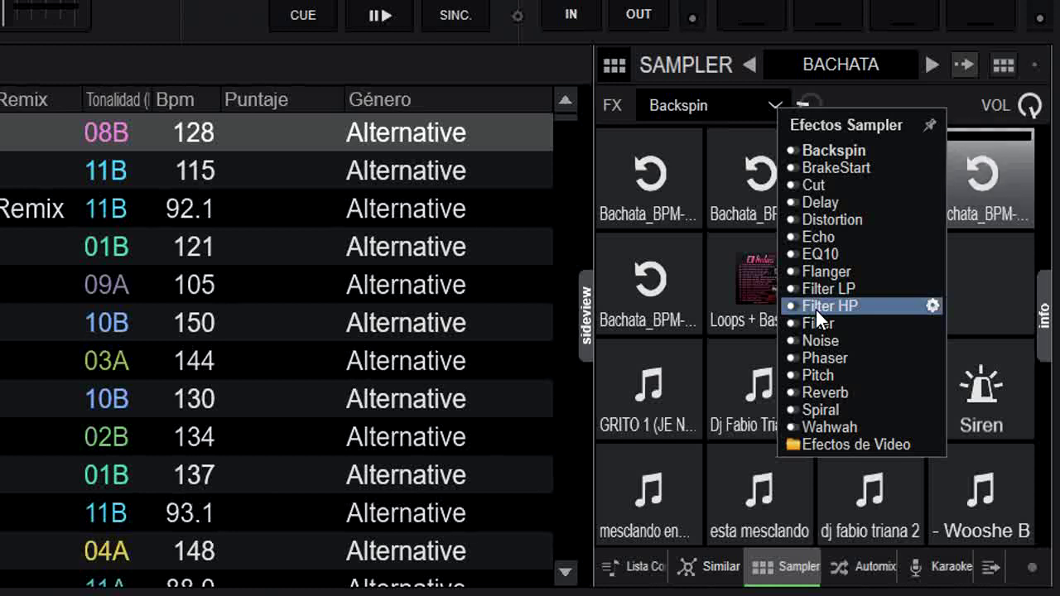
{"action": "left_click", "coordinate": [866, 235]}
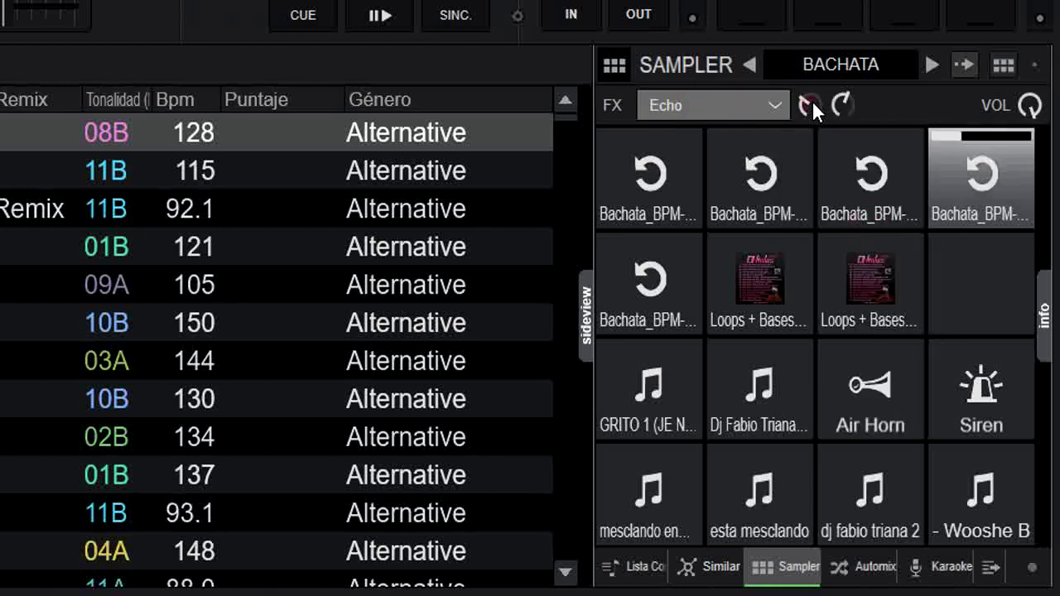
Step: Add the Filter effect alongside Echo and audition both on the "mesclando en..." sample while varying Filter's first parameter
{"action": "left_click", "coordinate": [779, 98]}
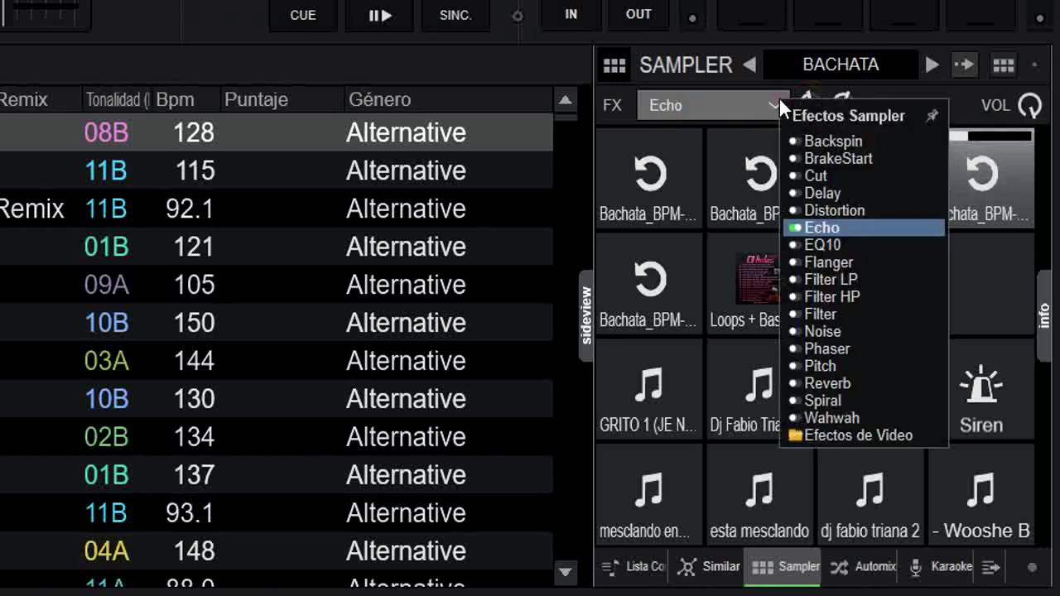
{"action": "left_click", "coordinate": [840, 313]}
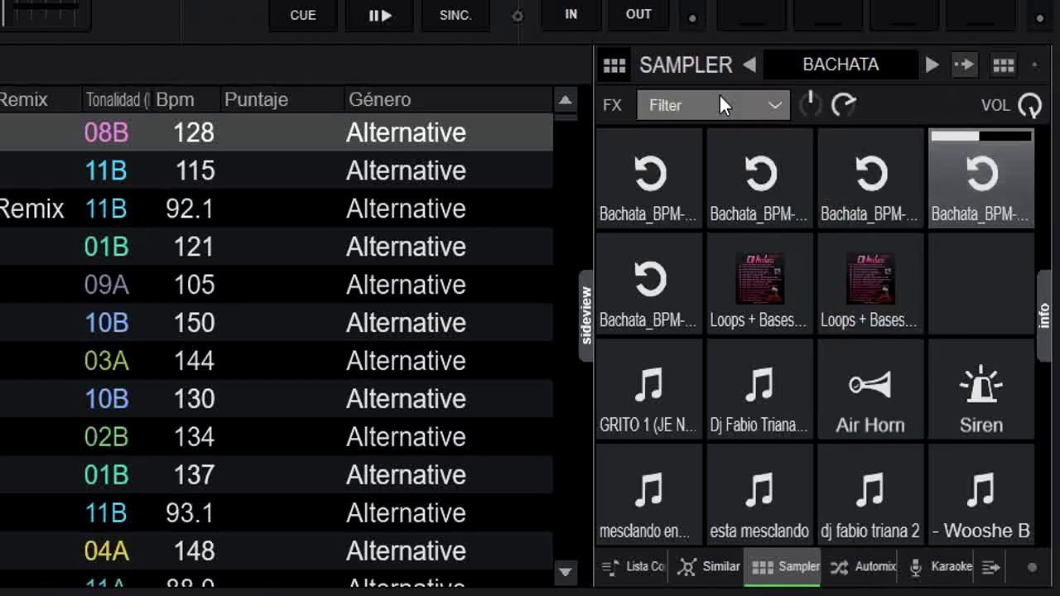
{"action": "mouse_move", "coordinate": [813, 96]}
{"action": "left_mouse_down"}
{"action": "mouse_move", "coordinate": [821, 76]}
{"action": "mouse_move", "coordinate": [817, 142]}
{"action": "mouse_move", "coordinate": [815, 110]}
{"action": "left_mouse_up"}
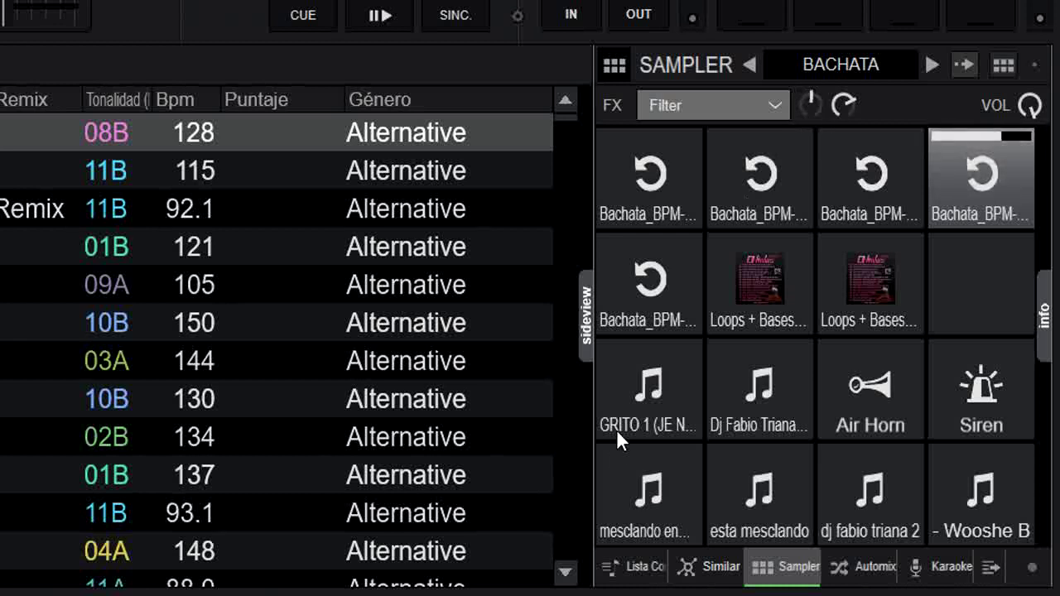
{"action": "left_click", "coordinate": [648, 495]}
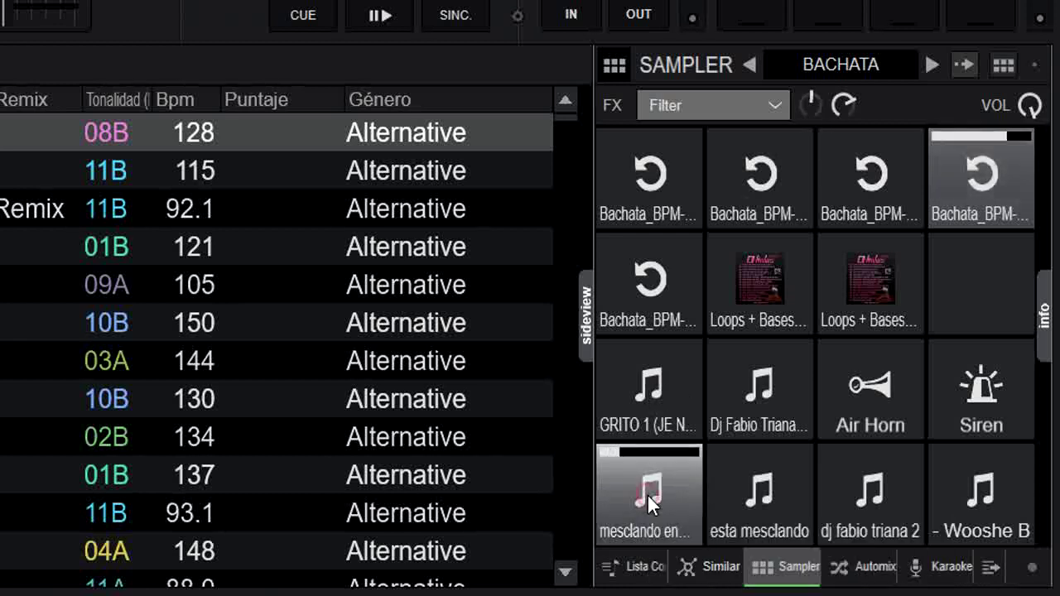
{"action": "left_click_drag", "start_coordinate": [815, 100], "coordinate": [817, 158]}
{"action": "left_click", "coordinate": [650, 464]}
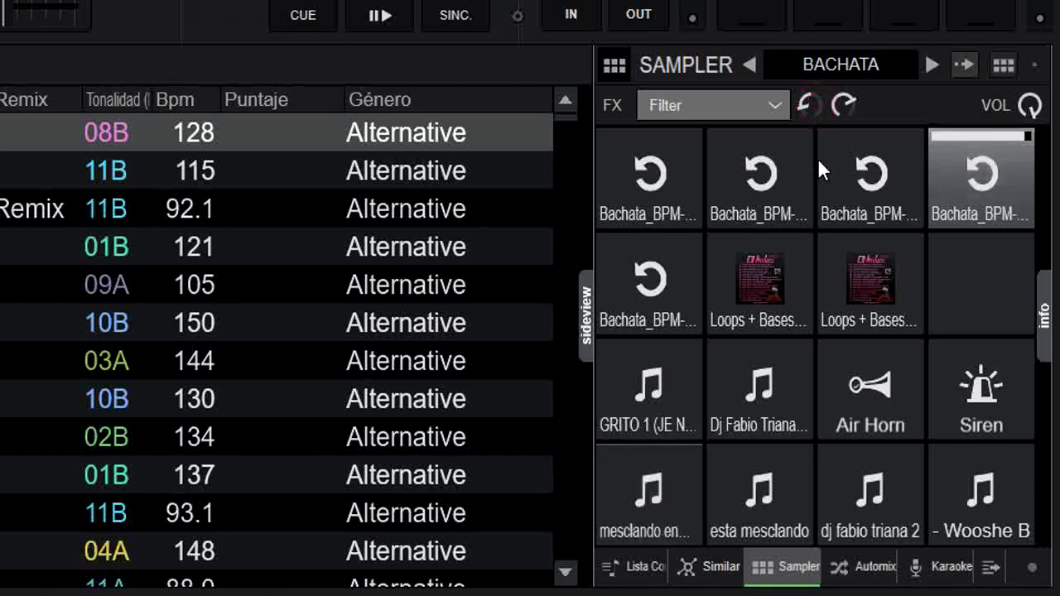
{"action": "left_click", "coordinate": [658, 491]}
Step: Stop the Bachata loop and turn off the Filter and Echo sampler effects, with Echo as the selected effect
{"action": "left_click", "coordinate": [984, 185]}
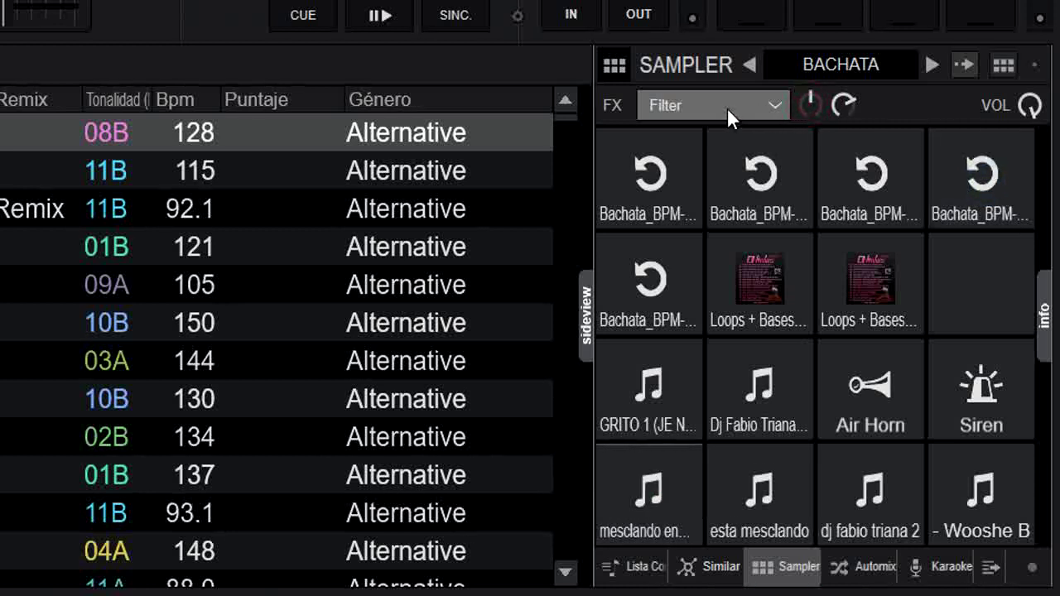
{"action": "left_click", "coordinate": [776, 100]}
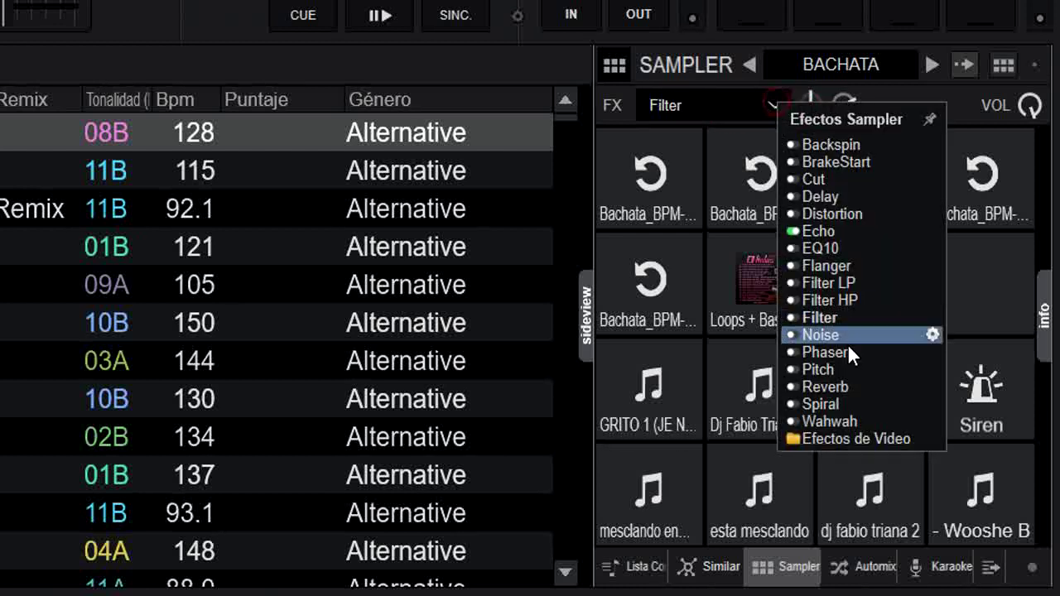
{"action": "left_click", "coordinate": [815, 230]}
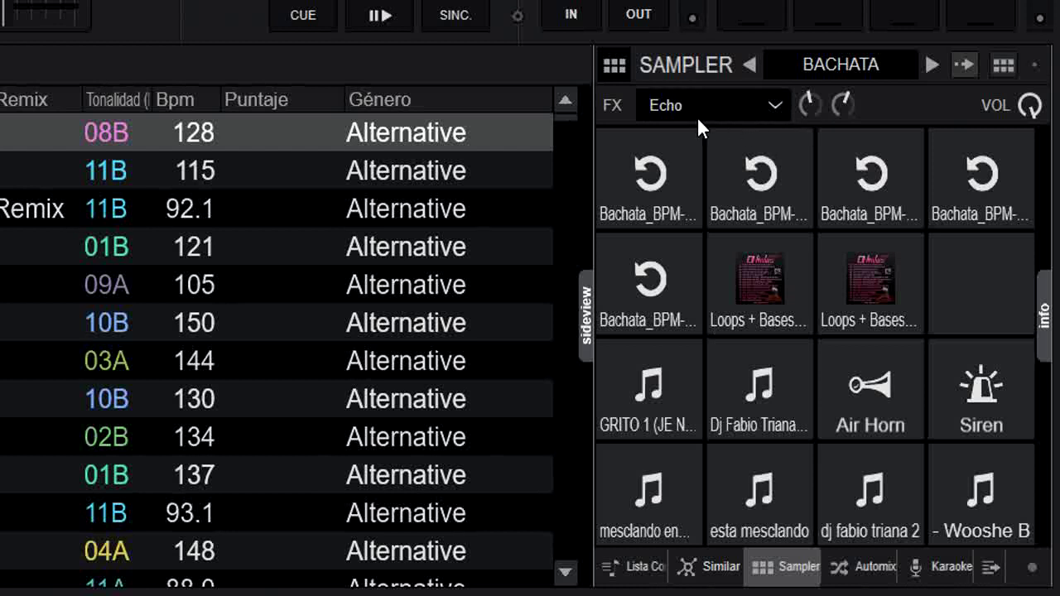
Step: Hide the sampler's effects controls with the Mostrar Efectos option, and show them again
{"action": "left_click", "coordinate": [1033, 67]}
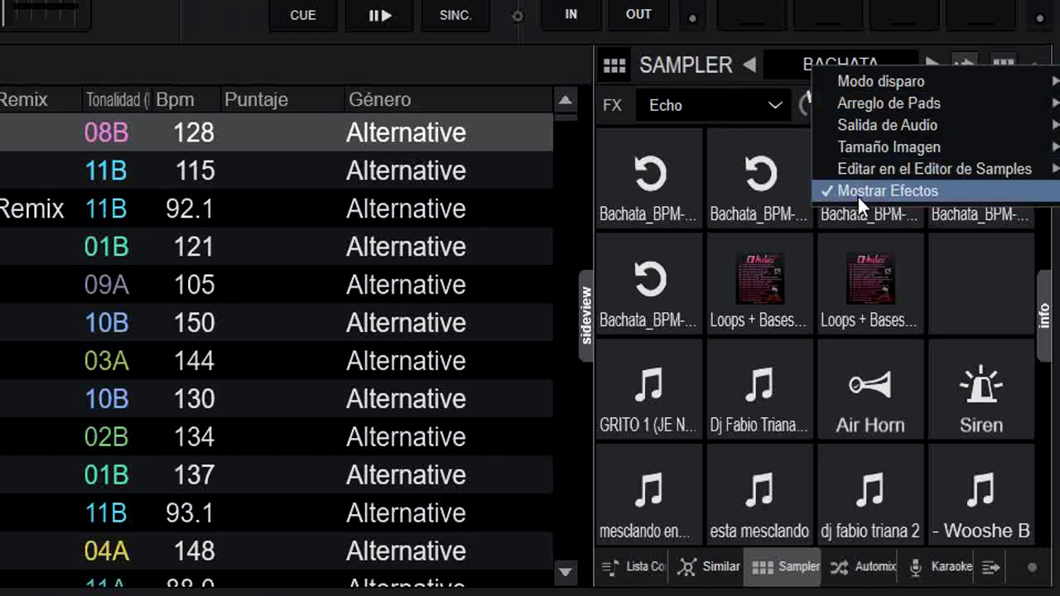
{"action": "left_click", "coordinate": [881, 193]}
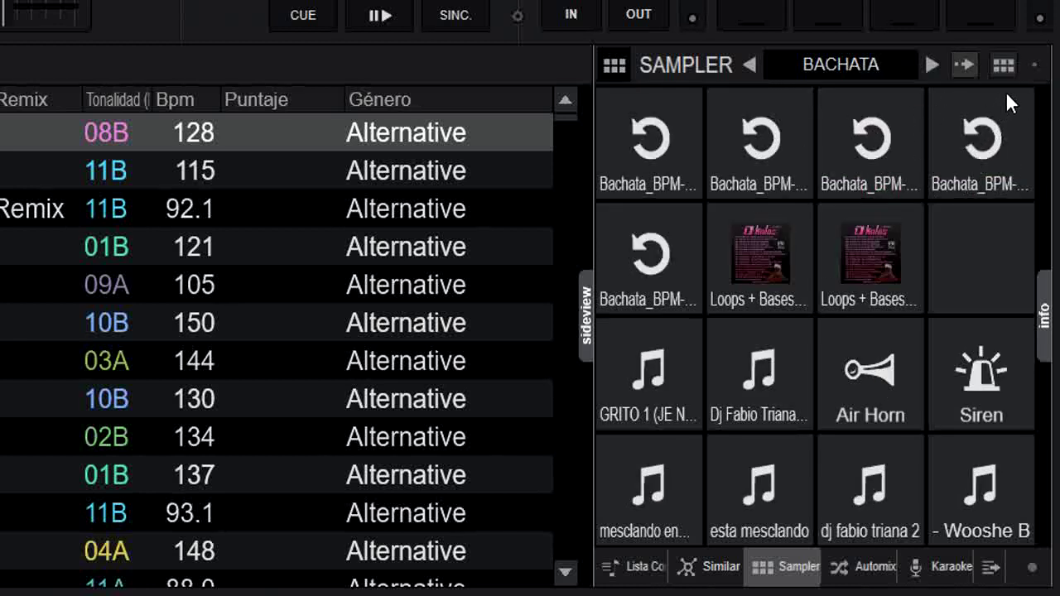
{"action": "left_click", "coordinate": [1033, 69]}
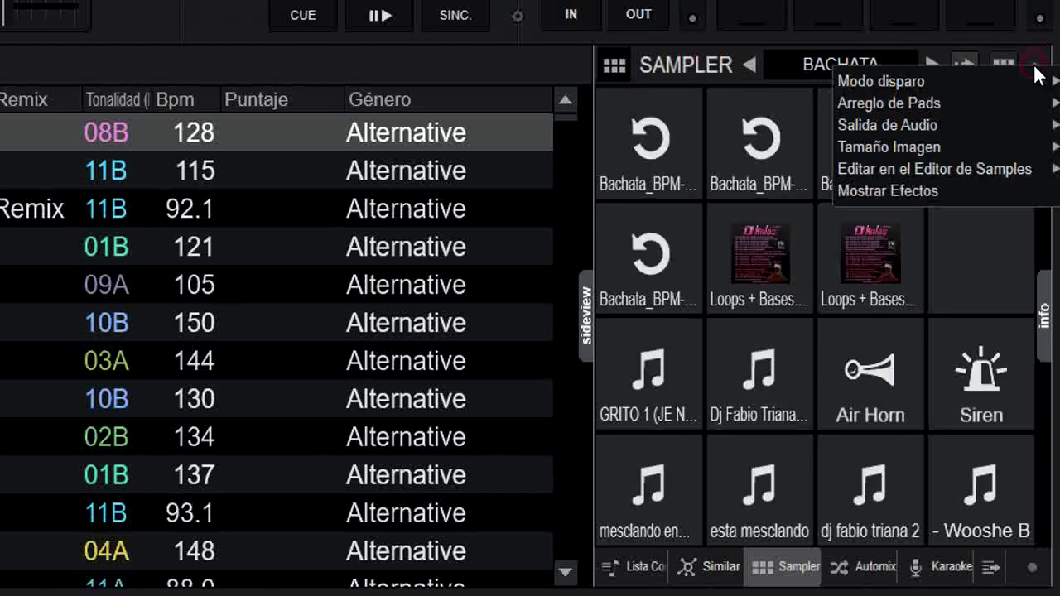
{"action": "left_click", "coordinate": [898, 189]}
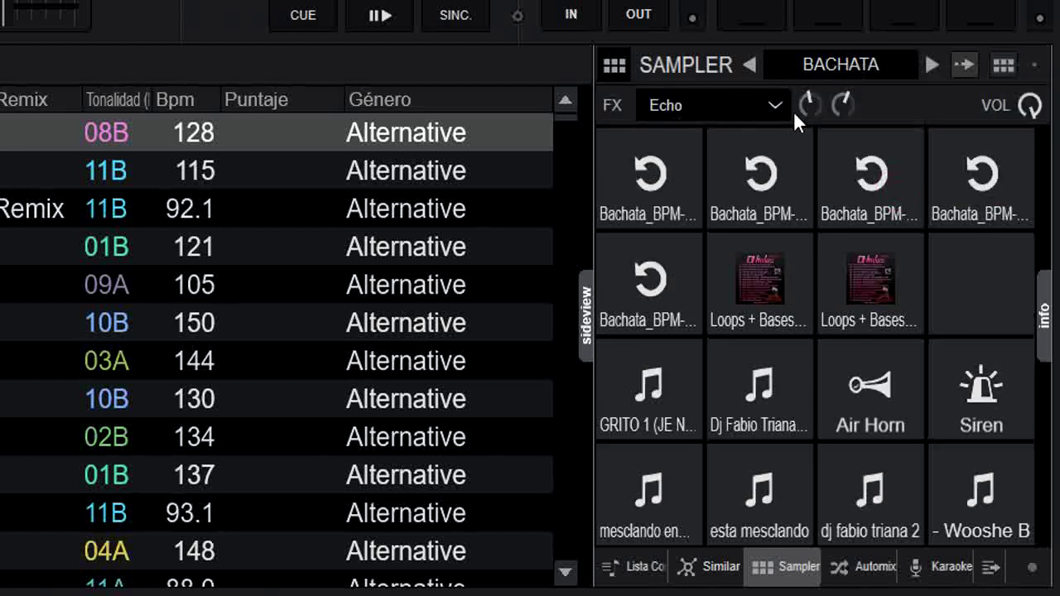